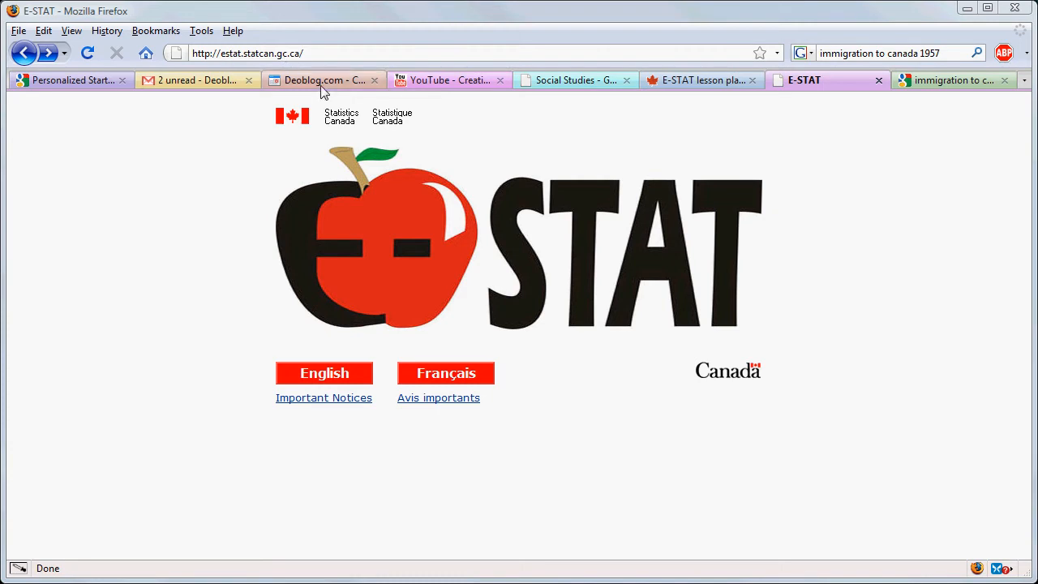
Enter the English version of E-STAT and accept its licence agreement
left_click(316, 379)
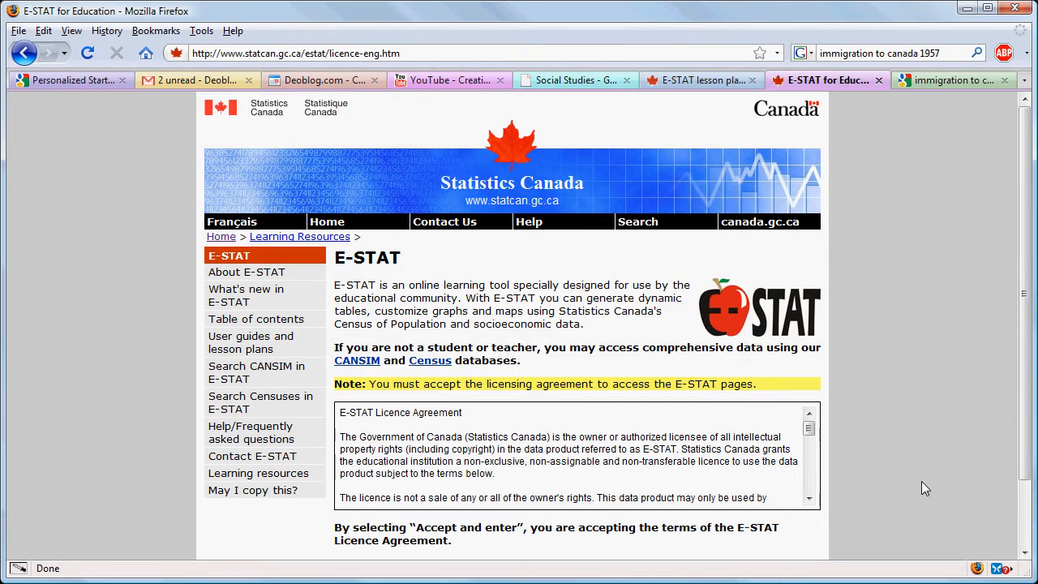
scroll(1015, 531, "down", 2)
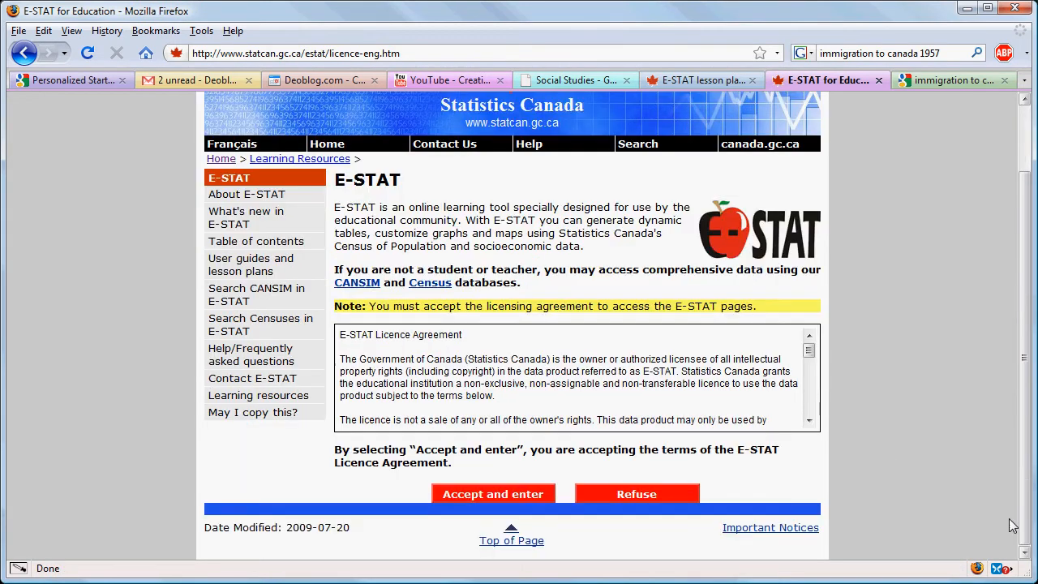
left_click(505, 496)
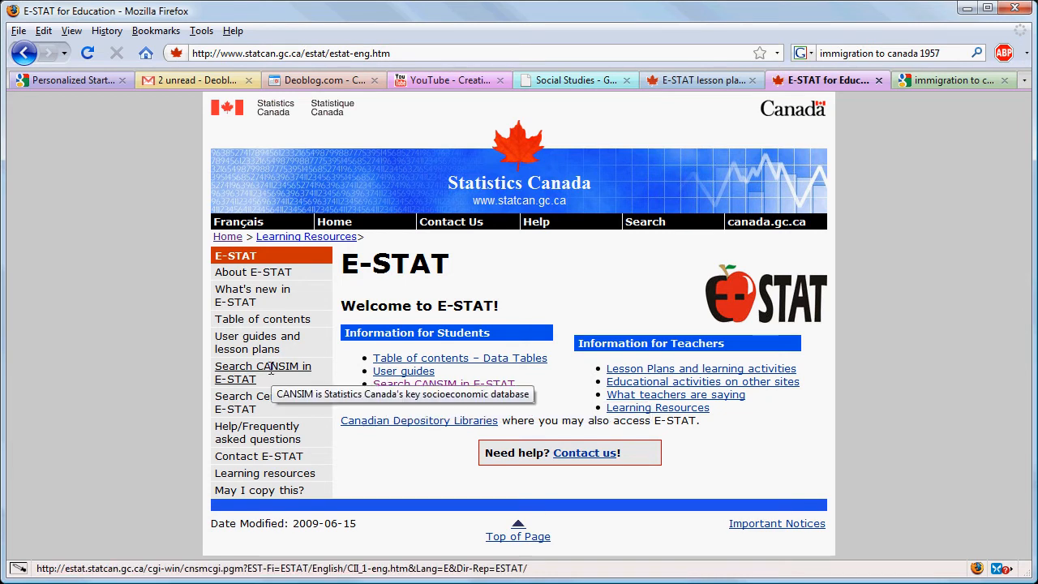
In CANSIM, browse Ethnic diversity and immigration to Immigrants and non-permanent residents, and open table 051-0006
left_click(273, 374)
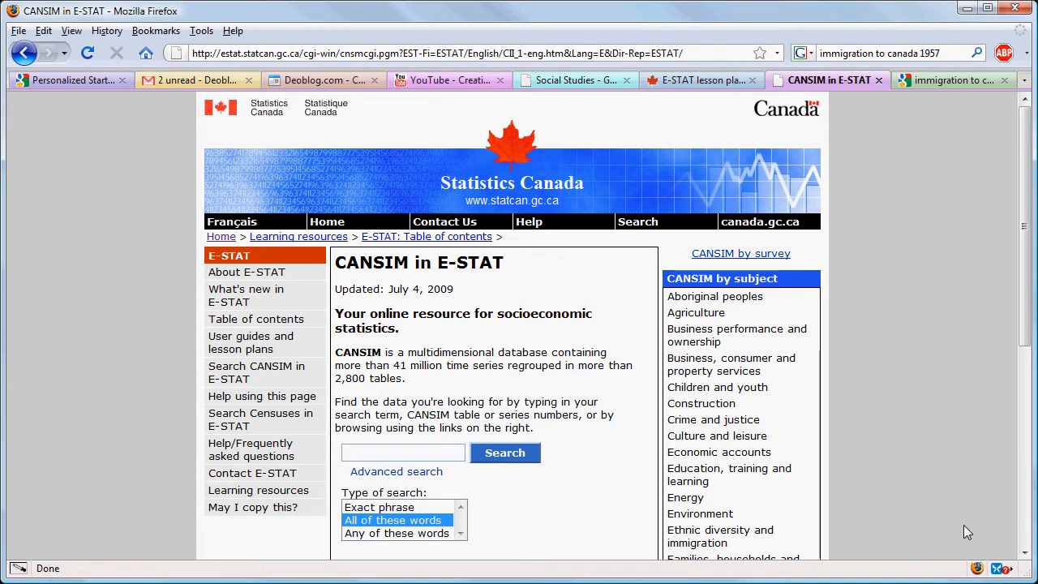
left_click(712, 537)
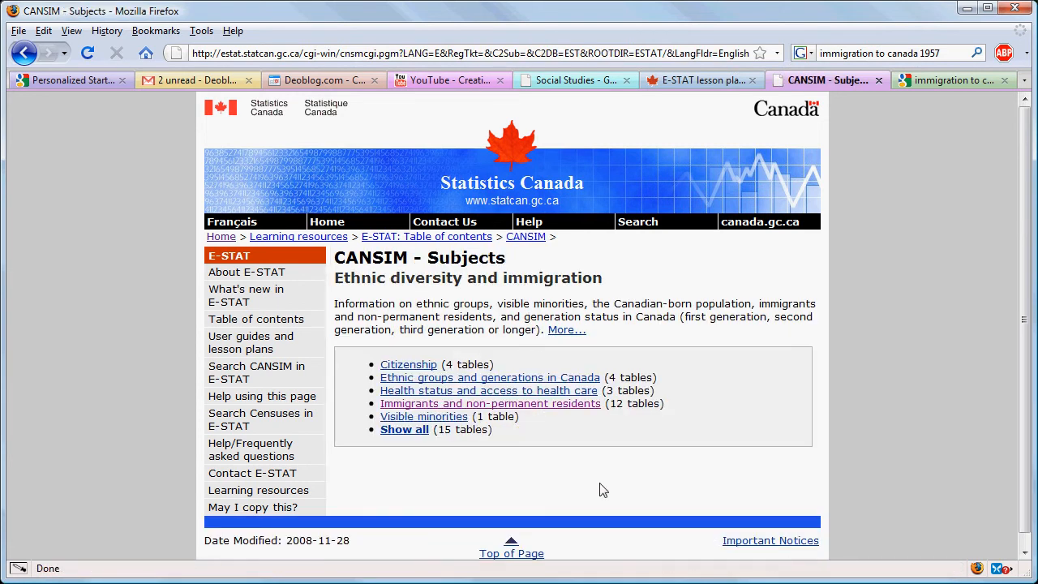
left_click(483, 404)
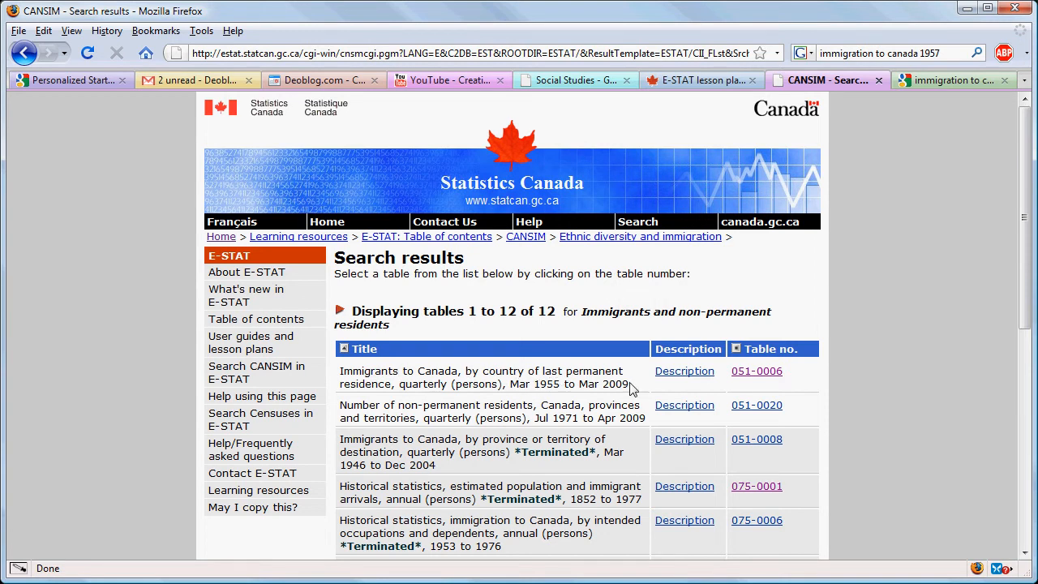
left_click(745, 372)
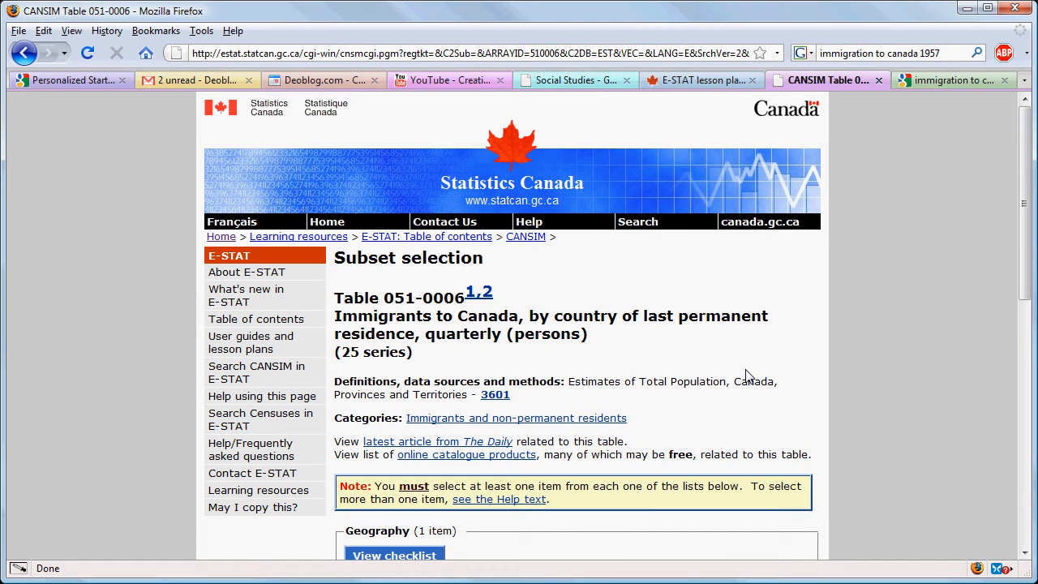
Select Total Europe as a last permanent residence for the table subset
left_click(1025, 552)
left_click(1025, 552)
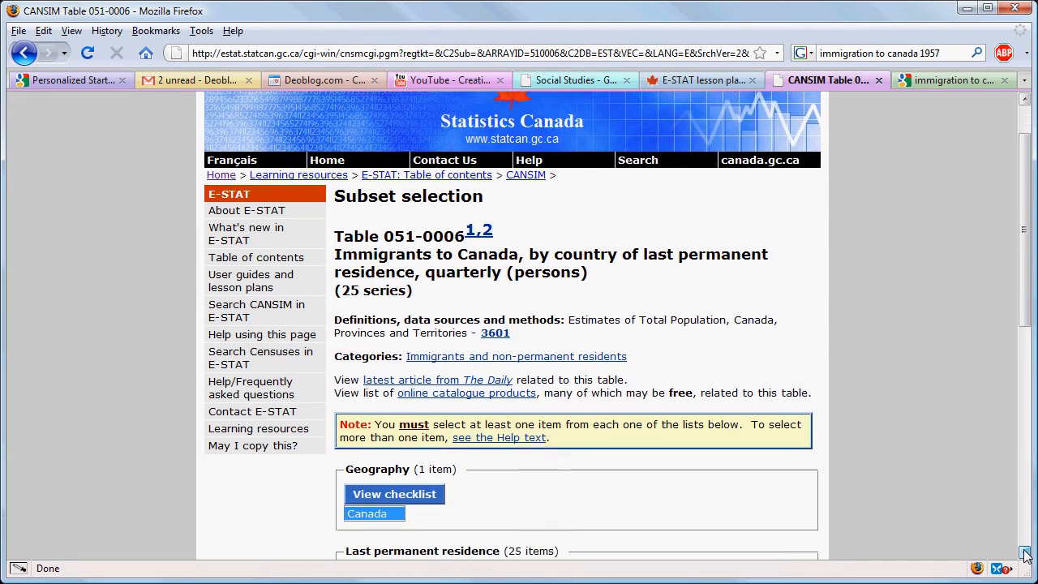
left_click(1025, 552)
left_click(1024, 552)
left_click(1025, 552)
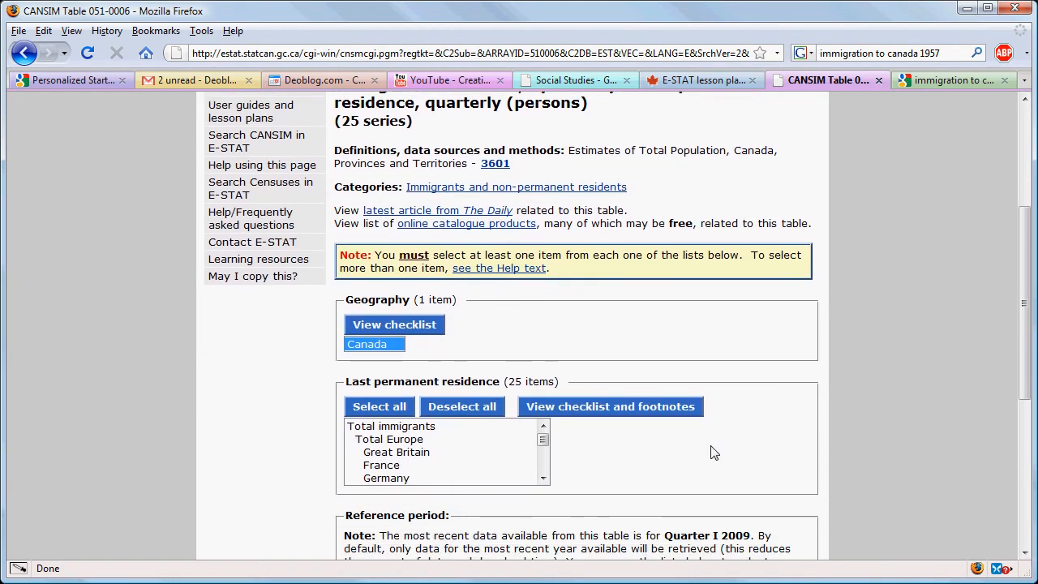
left_click(389, 442)
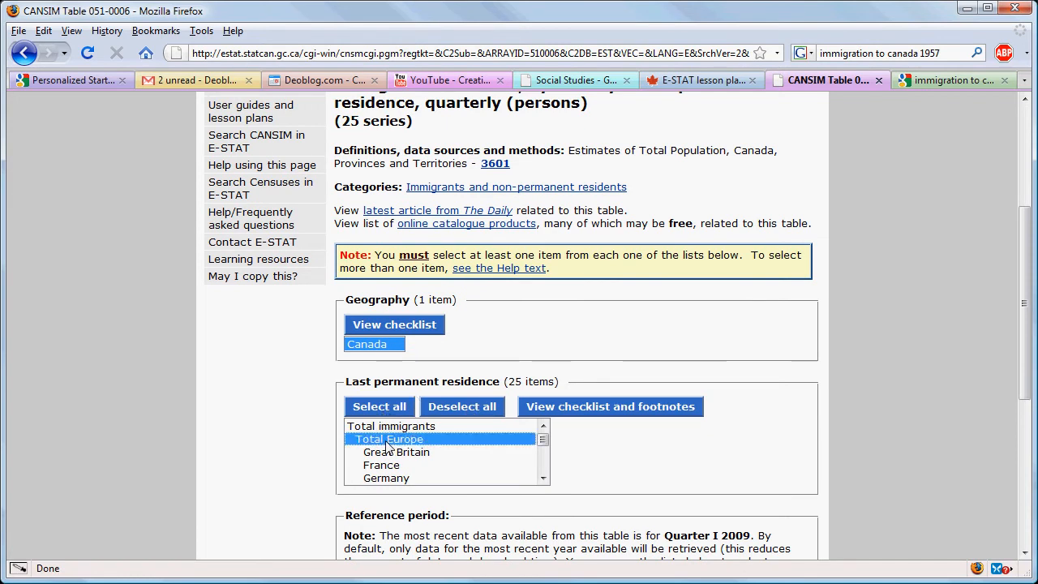
Add Total Asia and United States to the selected last permanent residences
left_click(543, 479)
double_click(543, 478)
left_click(543, 479)
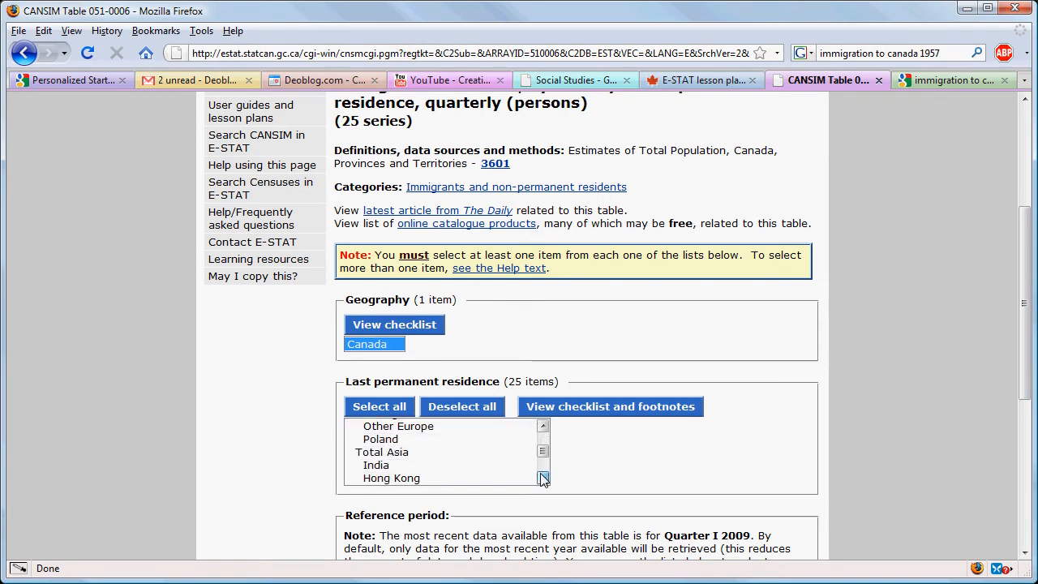
left_click(390, 455)
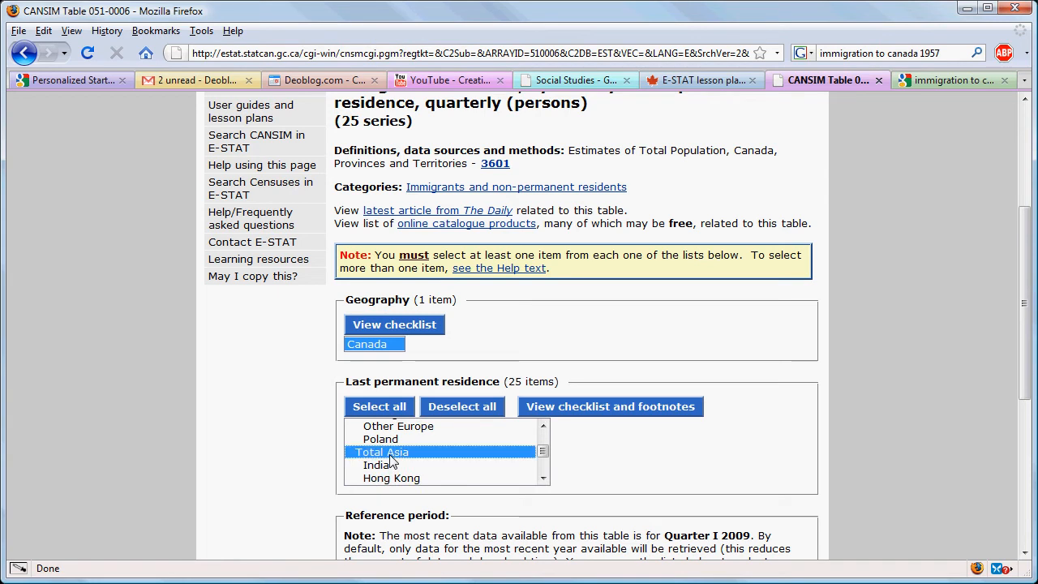
scroll(543, 444, "up", 3)
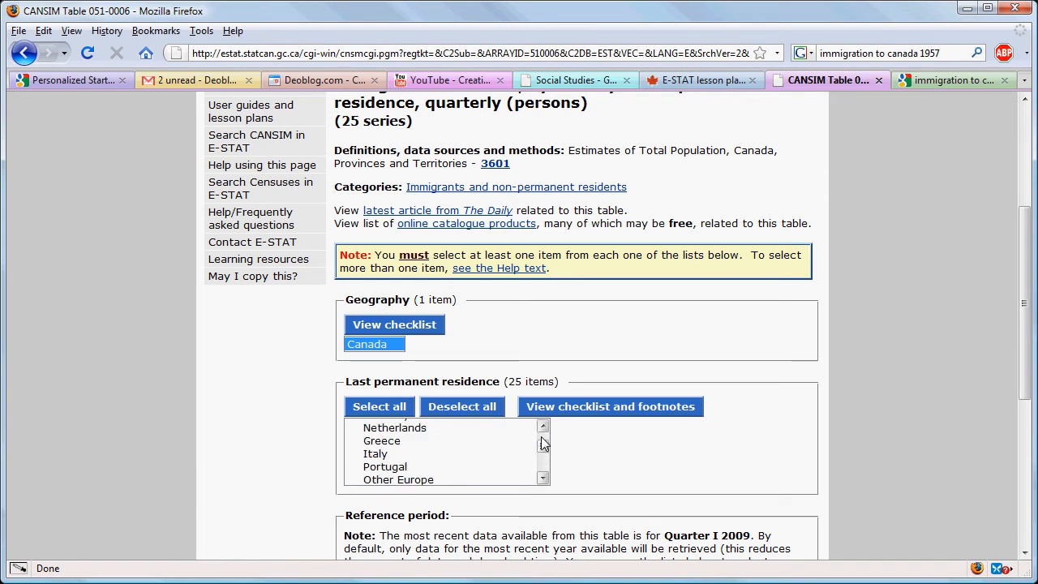
left_click_drag(542, 480, 542, 480)
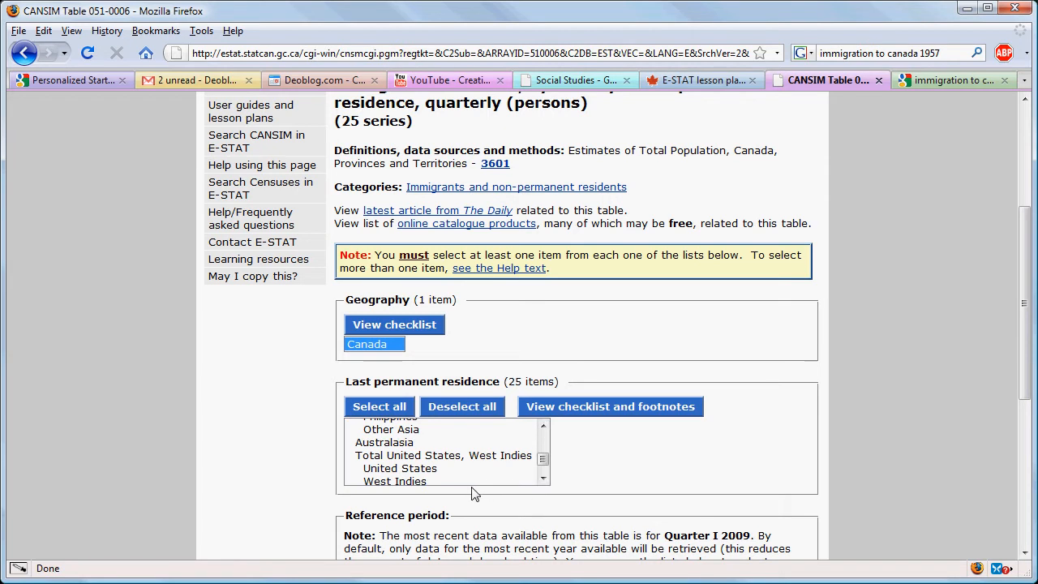
left_click(433, 470)
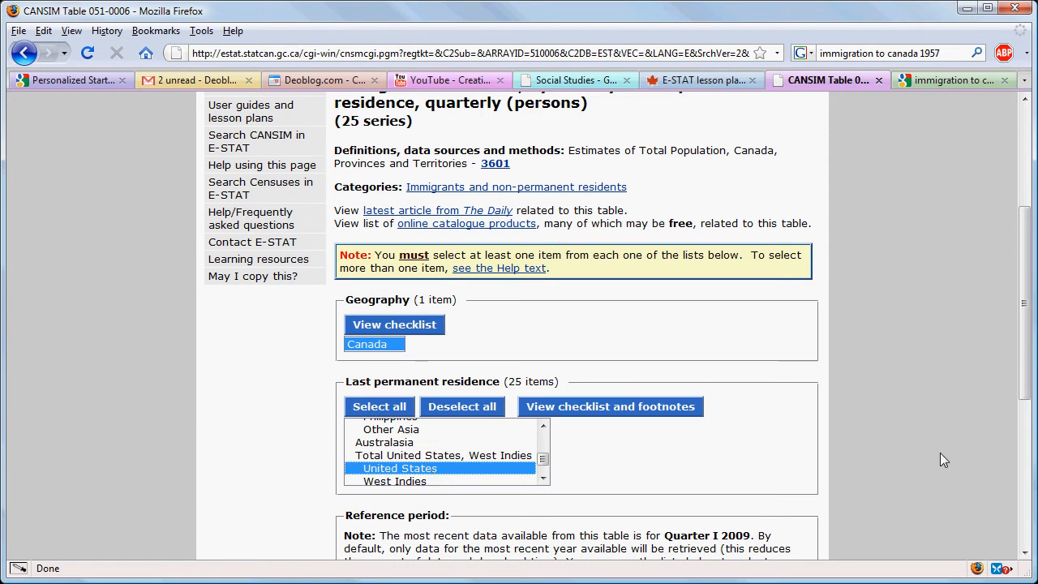
Start the reference period at Quarter 3 of 1955 and retrieve the subset as a table
scroll(1026, 514, "down", 7)
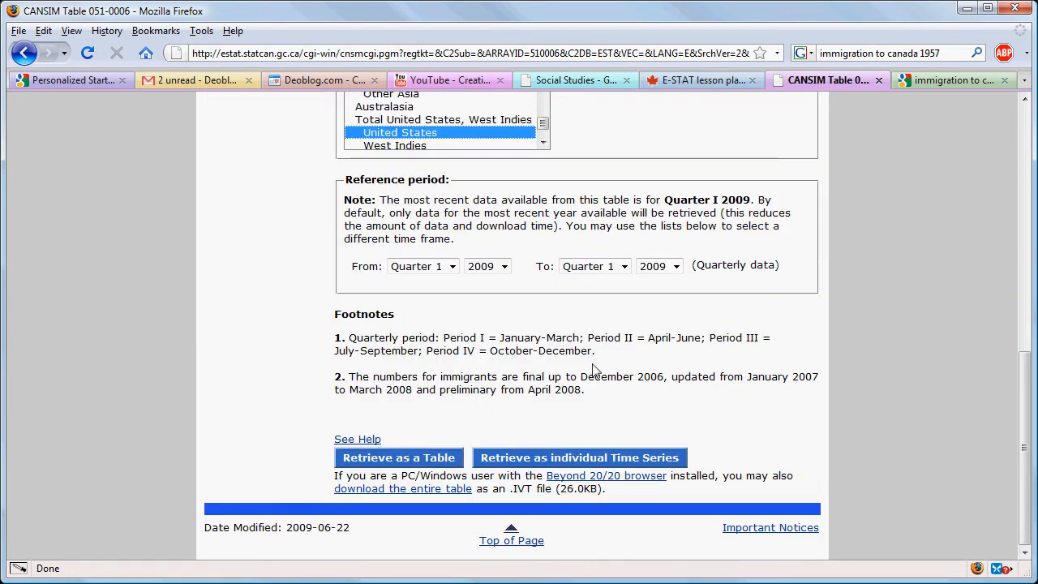
left_click(503, 272)
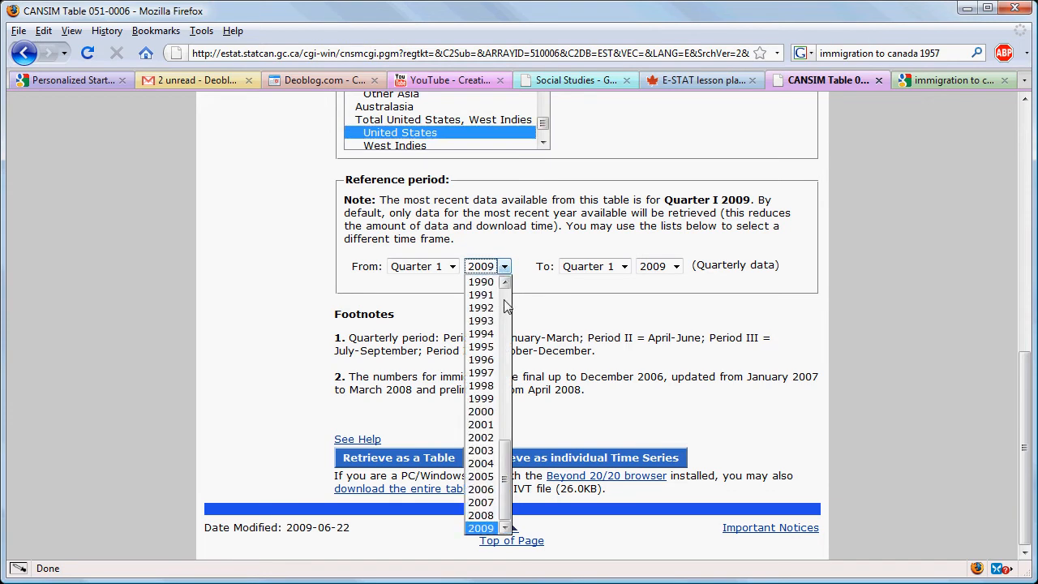
scroll(506, 303, "up", 12)
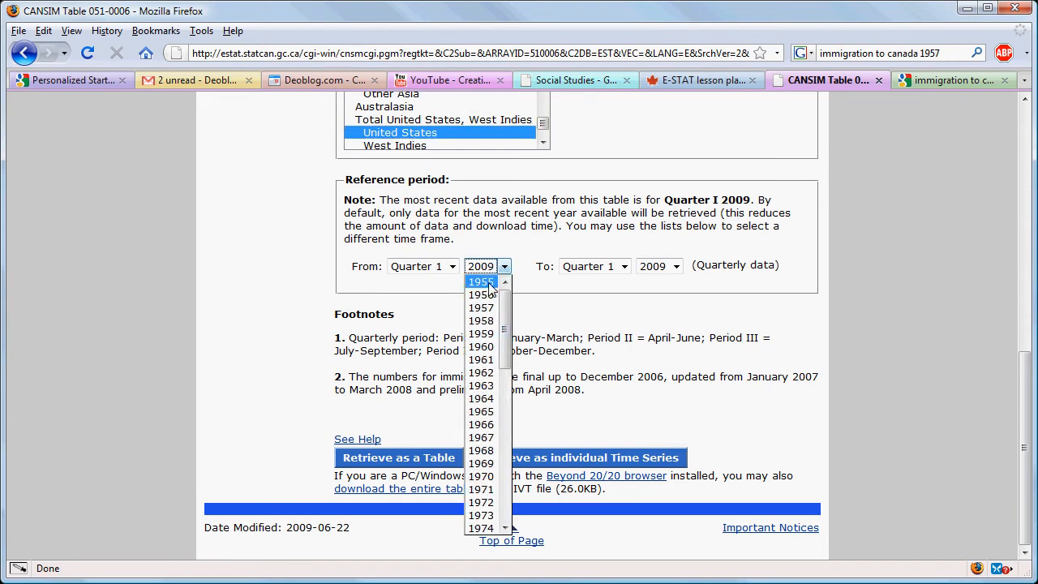
left_click(486, 283)
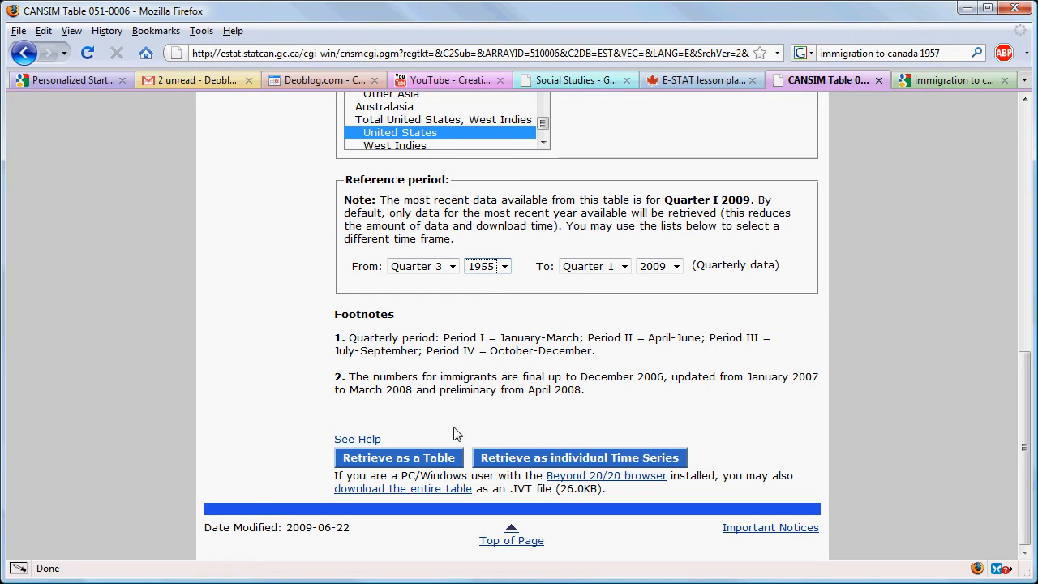
left_click(442, 459)
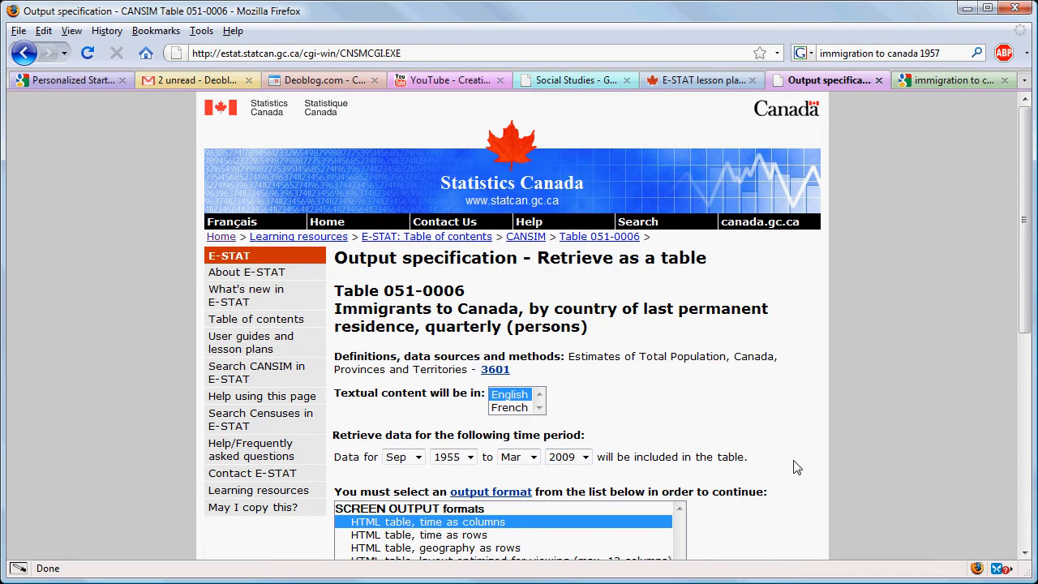
Retrieve the data as a CSV file with time as rows and open it in Microsoft Excel
left_click(1024, 525)
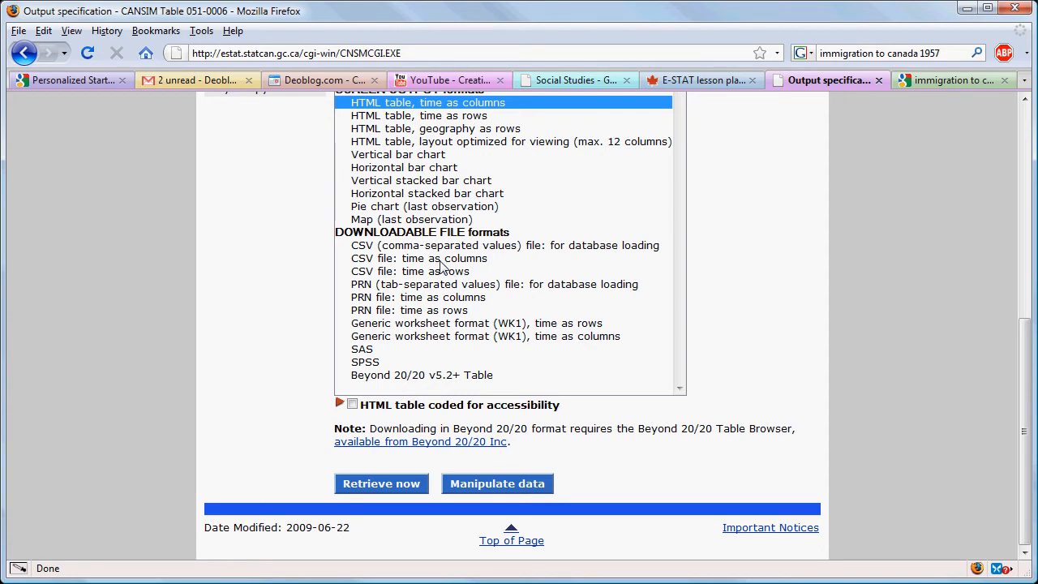
left_click(399, 273)
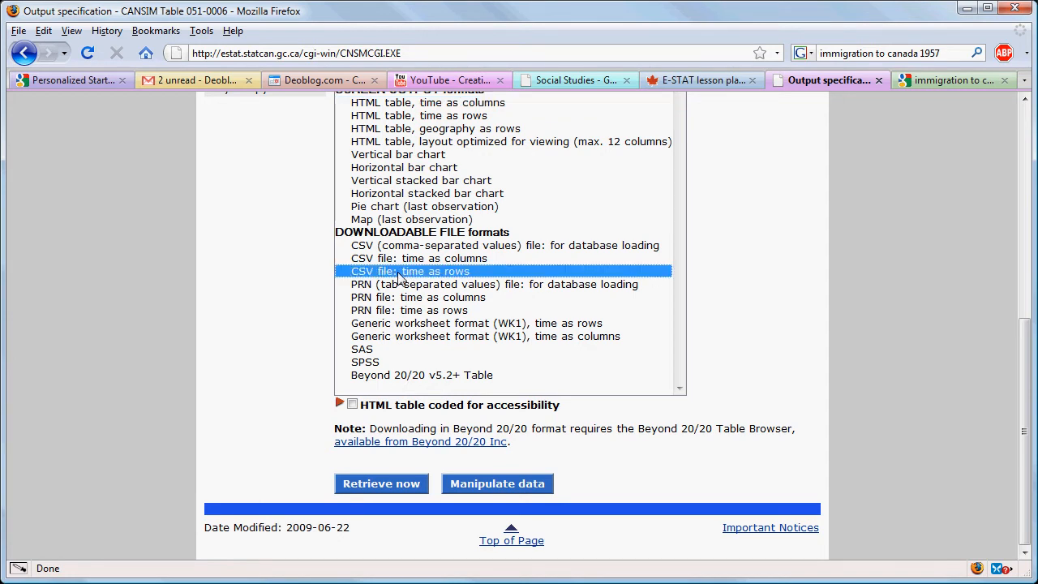
left_click(381, 484)
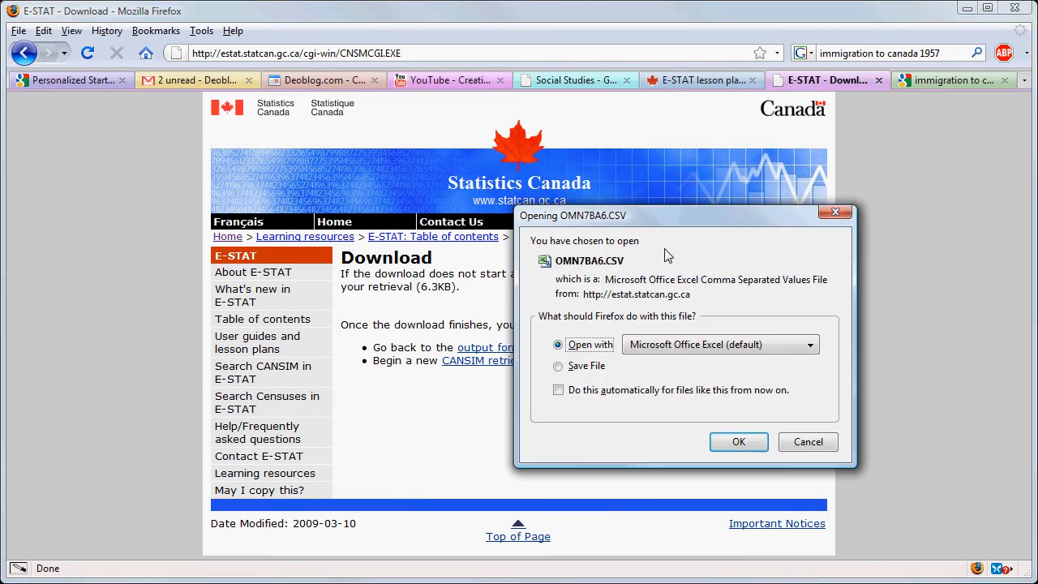
left_click_drag(671, 219, 569, 176)
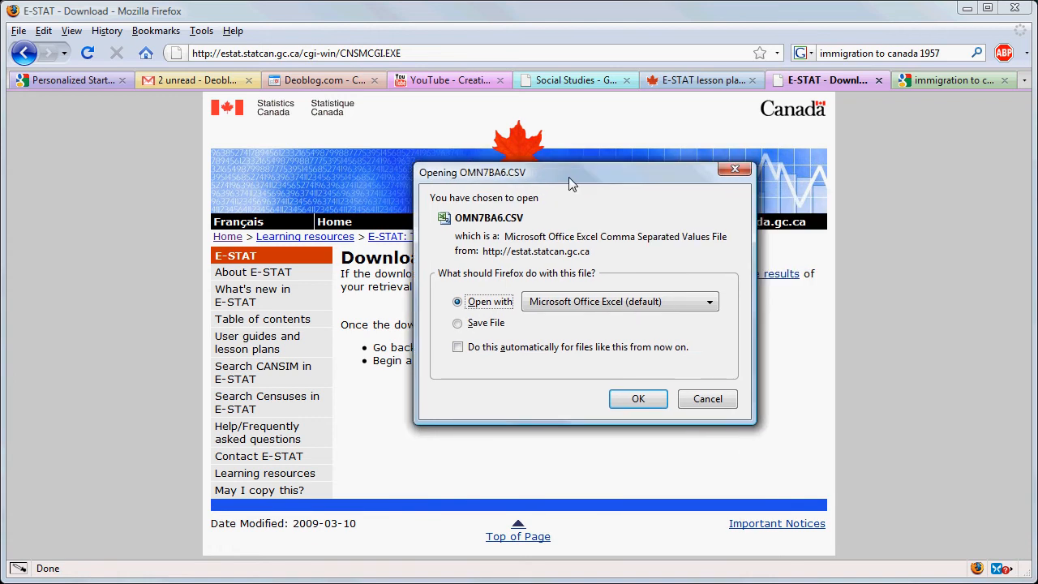
left_click(625, 403)
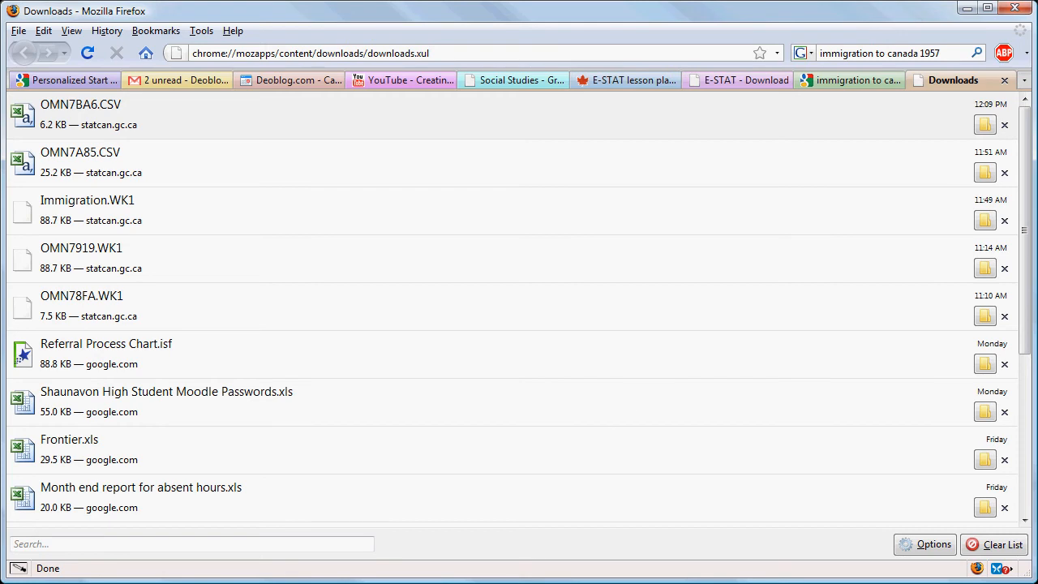
left_click(456, 583)
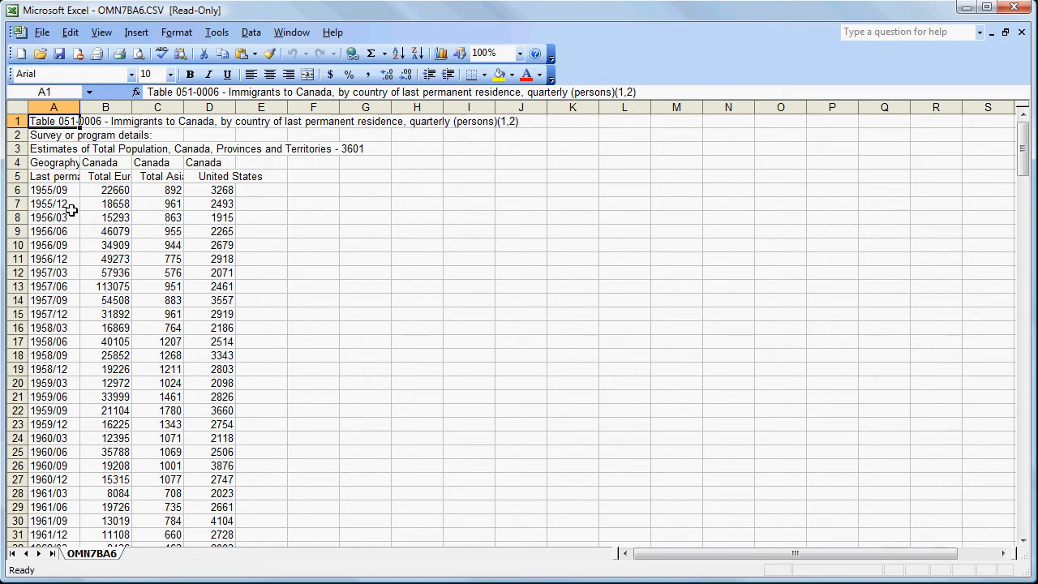
Start a plain line chart without markers from the range A5:D220, with the series in columns
left_click_drag(51, 178, 194, 561)
left_click_drag(193, 561, 197, 425)
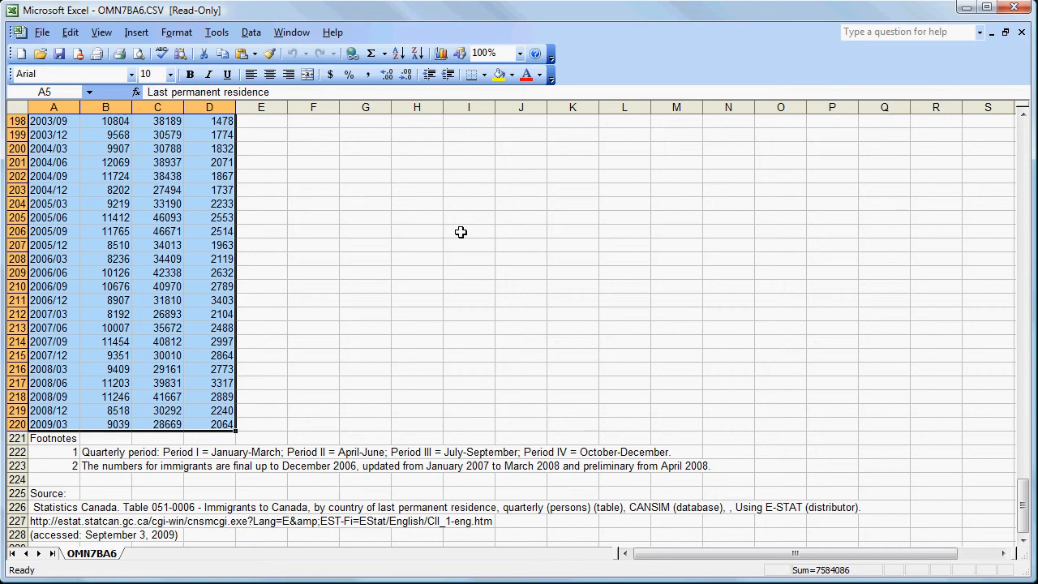
left_click(442, 55)
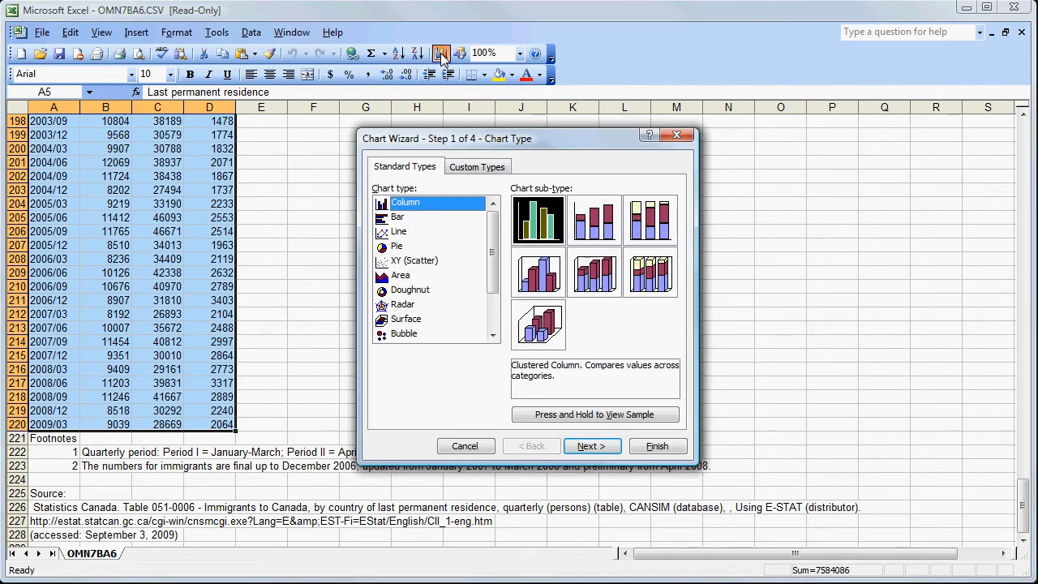
left_click(397, 233)
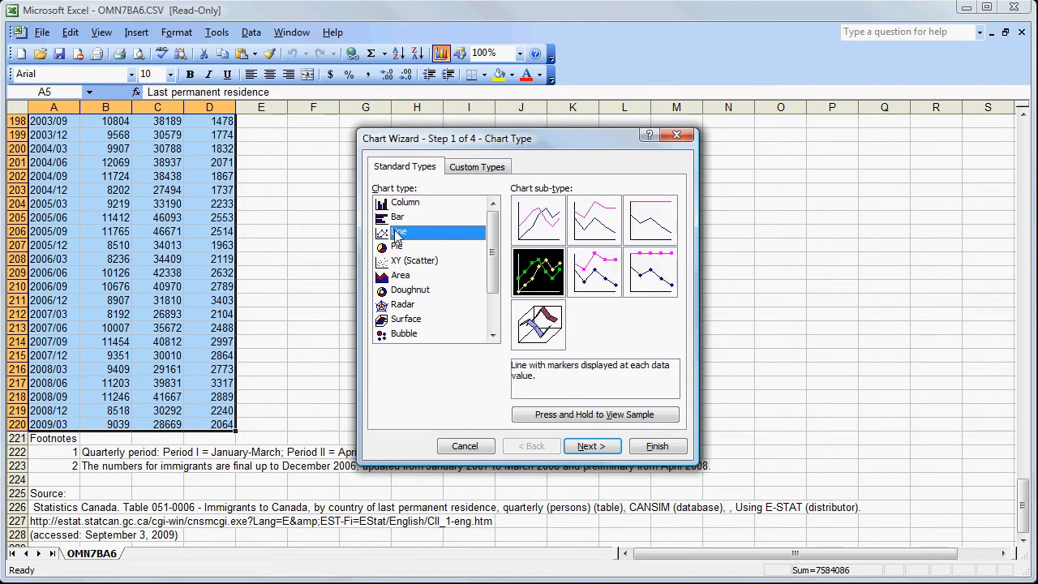
left_click(546, 218)
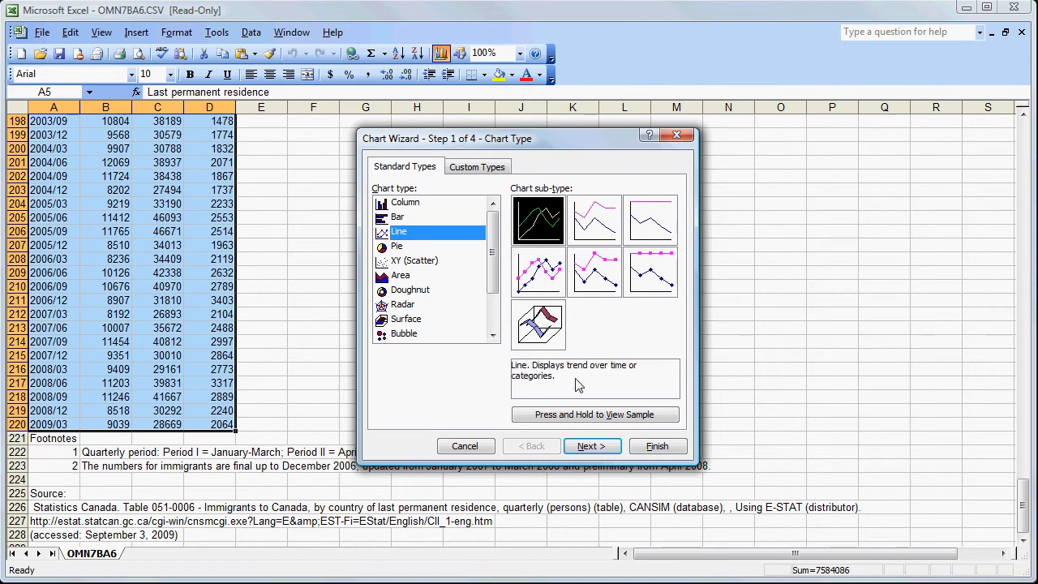
left_click(588, 447)
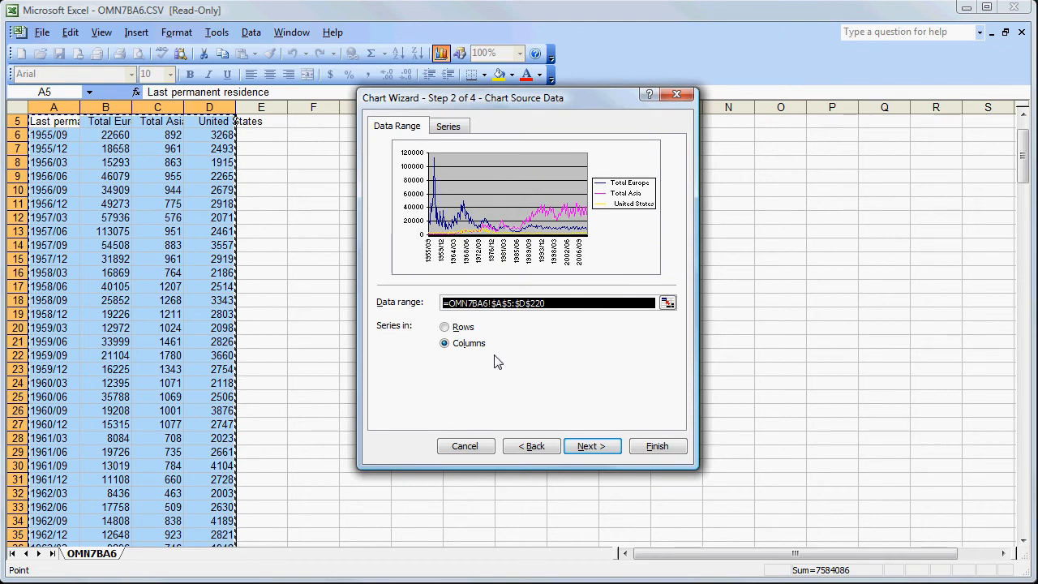
left_click(591, 448)
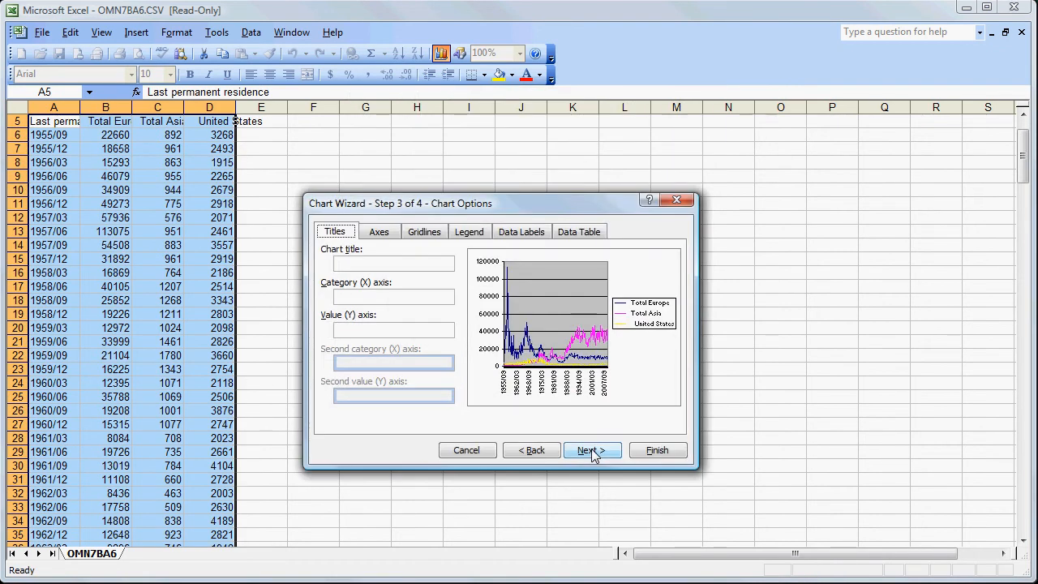
Title the chart "Immigration by Source", the category axis "Dates" and the value axis "Immigrants"
left_click(379, 261)
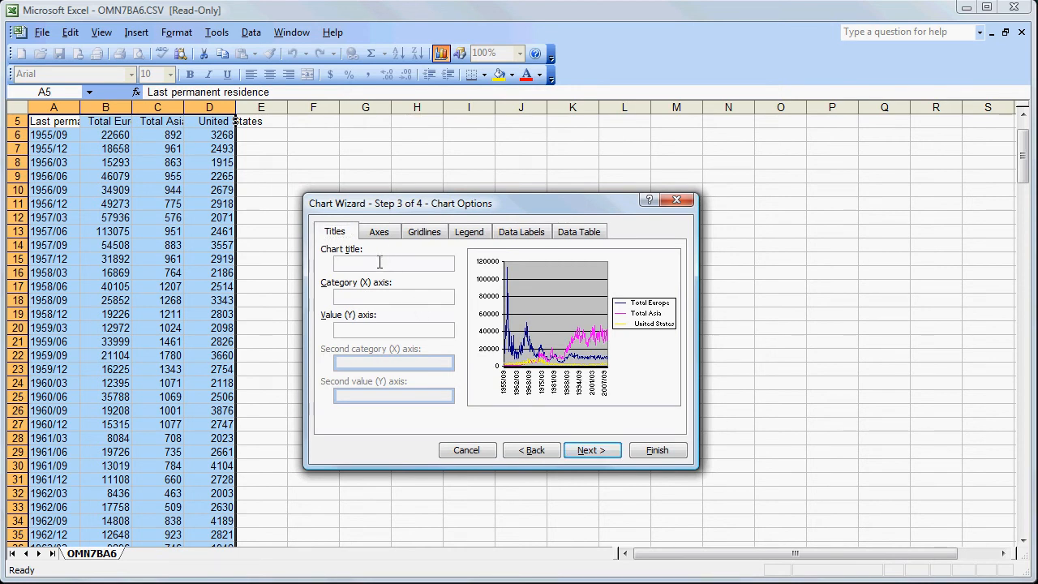
type("Immigration by Source")
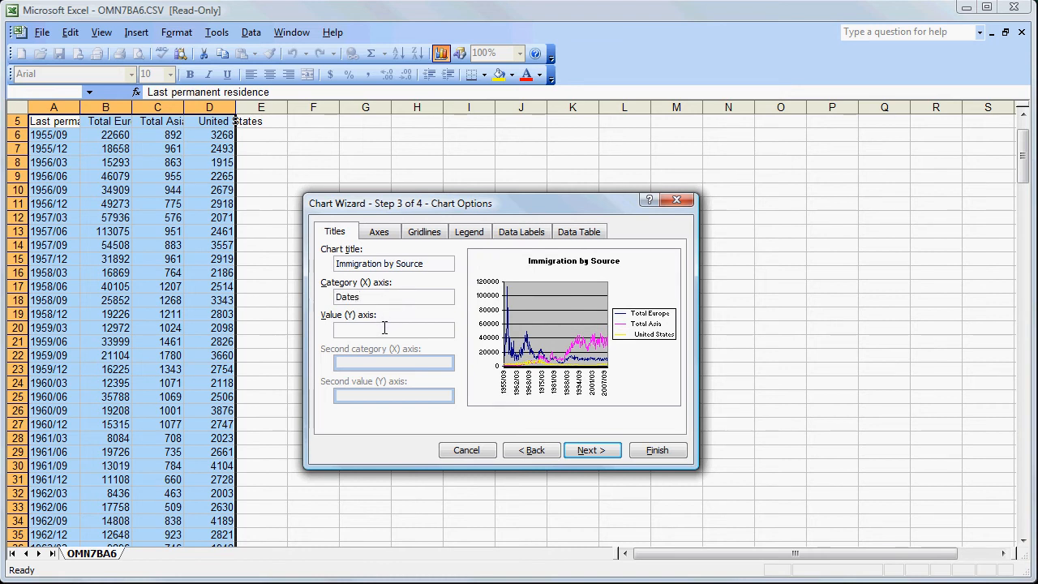
left_click(385, 327)
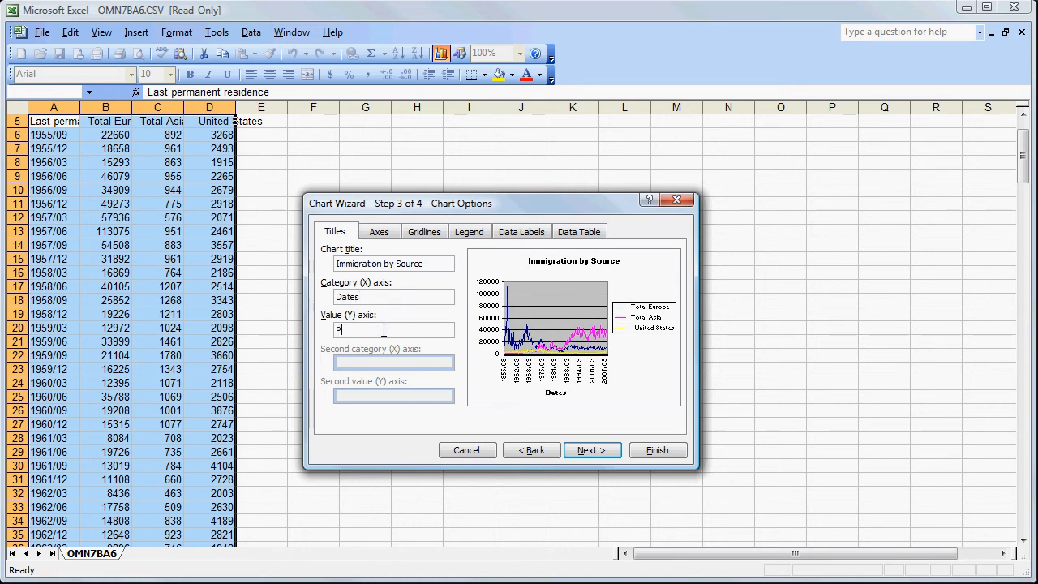
type("Immigrant")
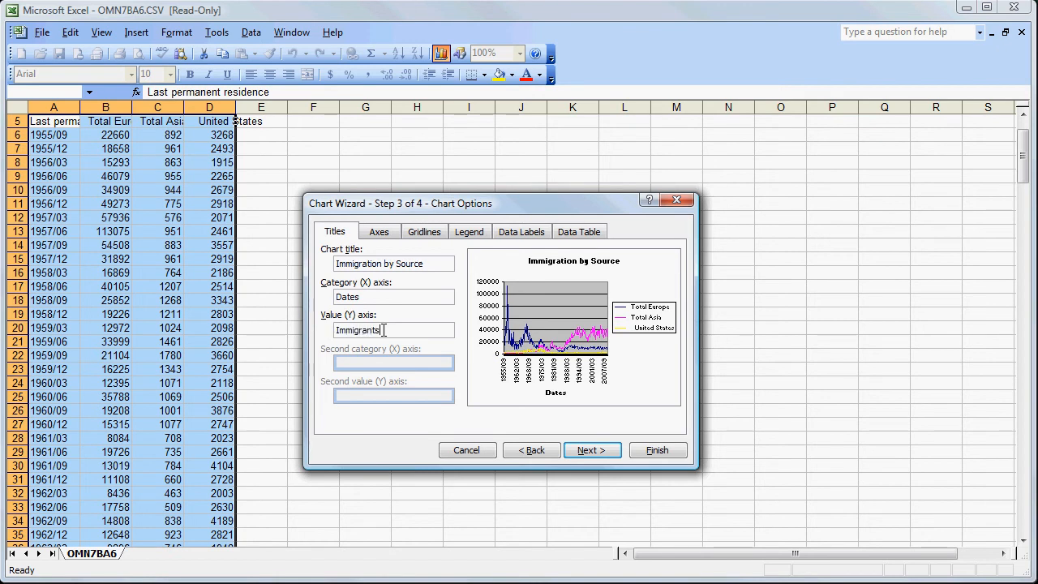
left_click(591, 450)
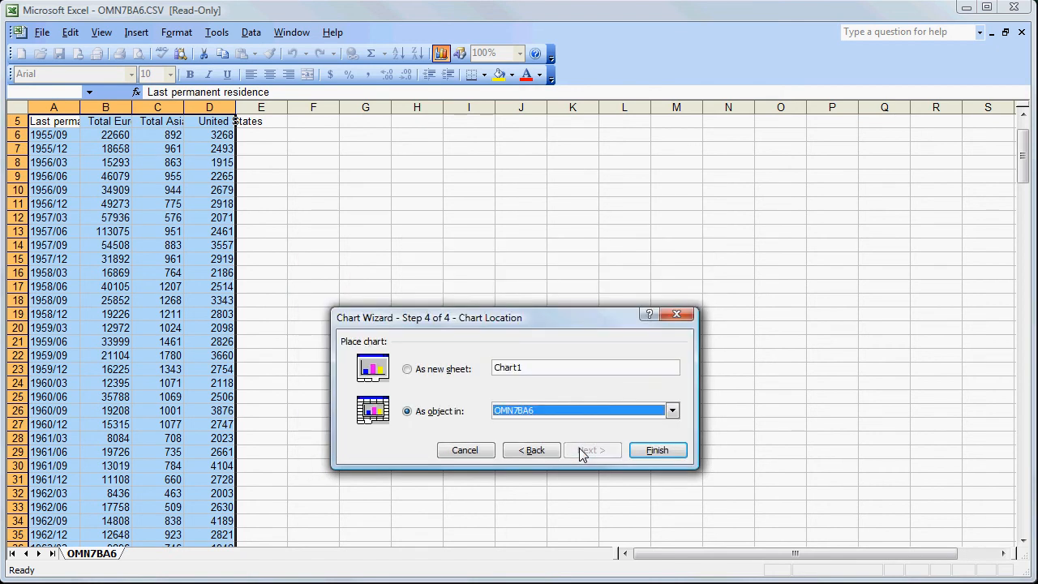
Place the chart on a new sheet named "Immigrant Chart" and finish creating it
left_click(408, 369)
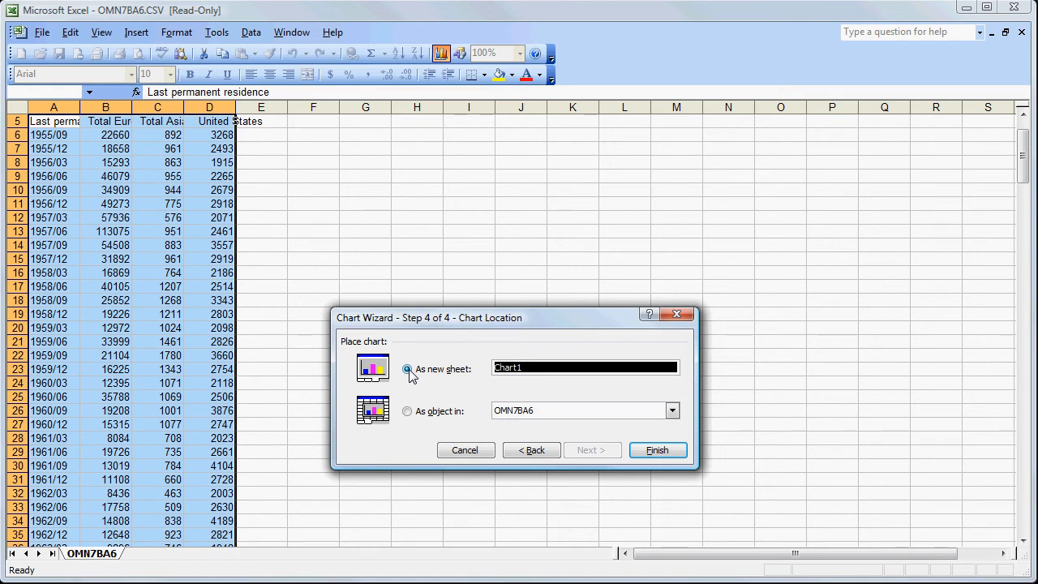
left_click(527, 367)
left_click_drag(526, 367, 477, 359)
type("Immigrant")
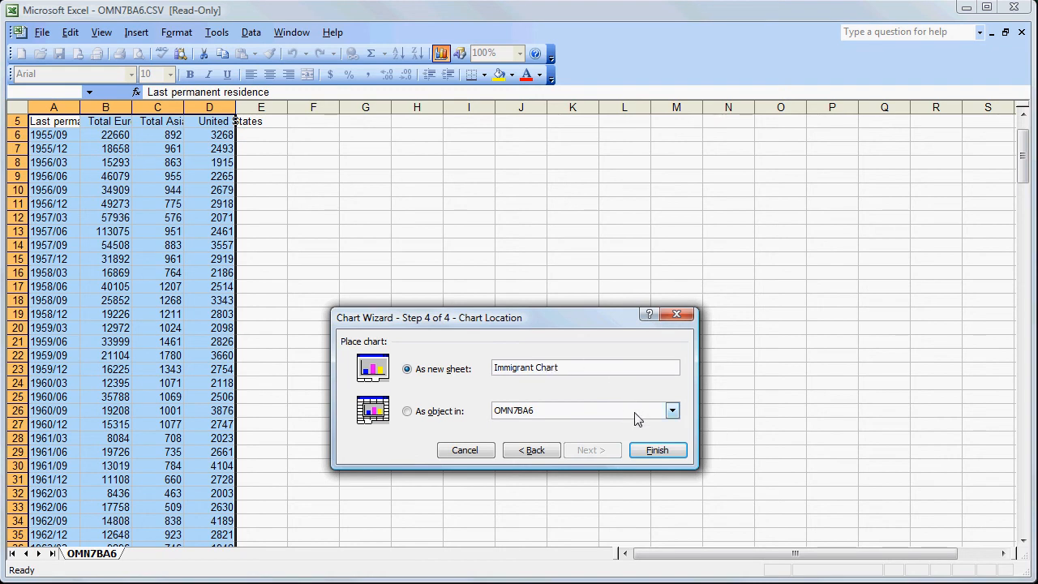
left_click(651, 448)
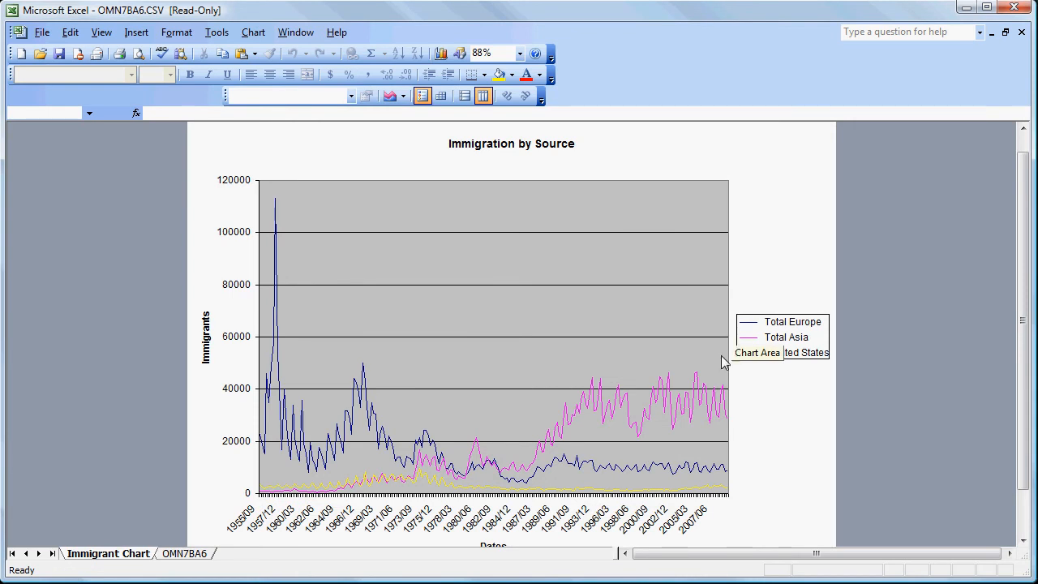
Rotate the date labels on the category axis to 75 degrees
left_click(1023, 540)
left_click(1023, 540)
left_click(1023, 540)
left_click(1023, 540)
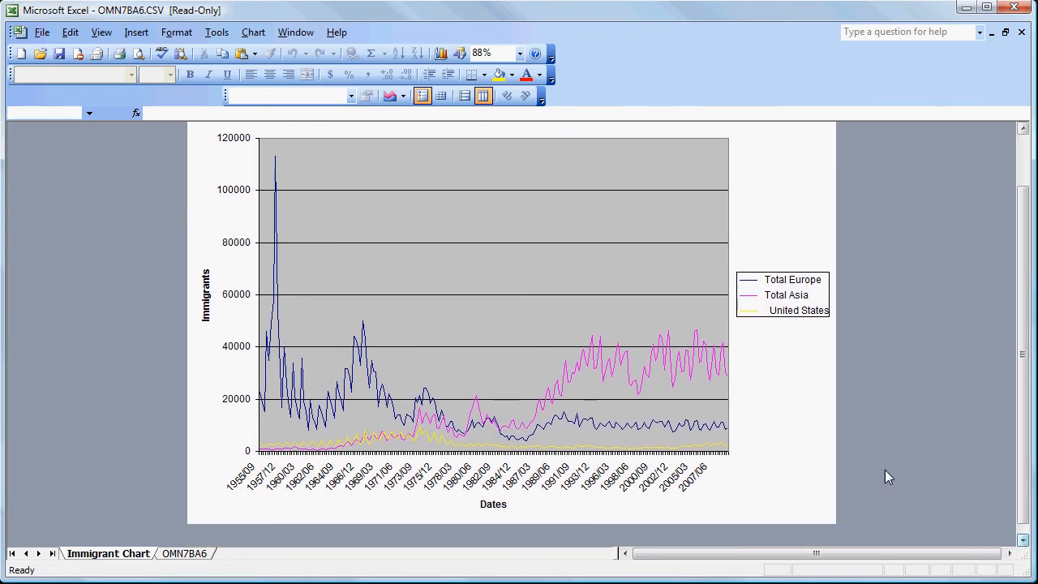
right_click(540, 477)
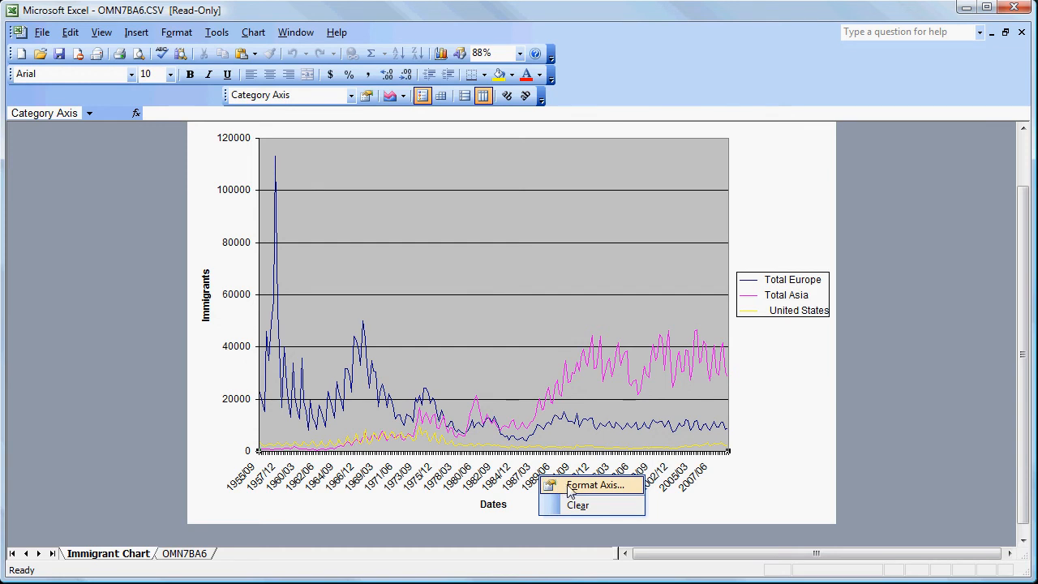
left_click(573, 487)
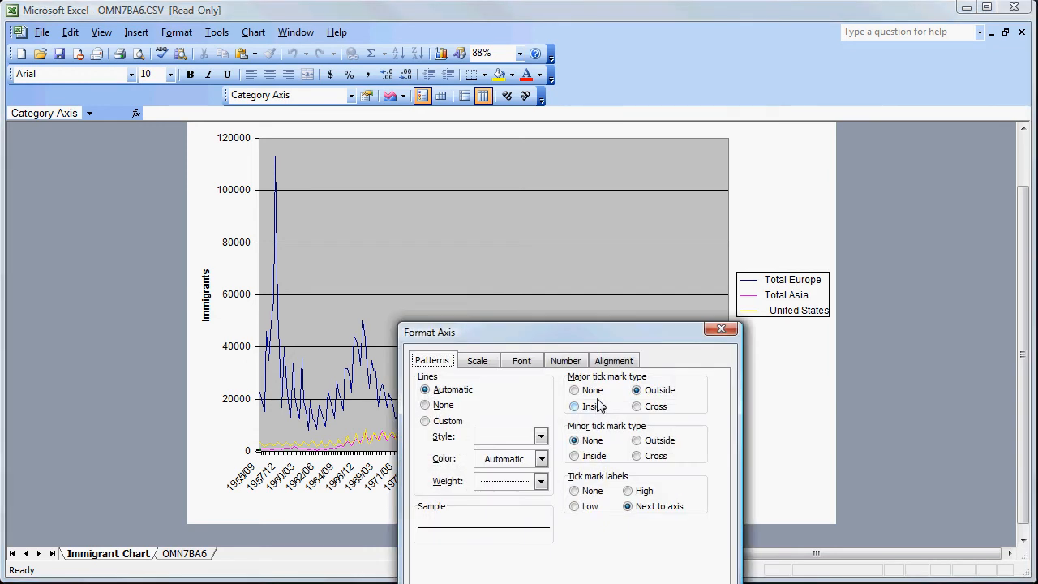
left_click(613, 363)
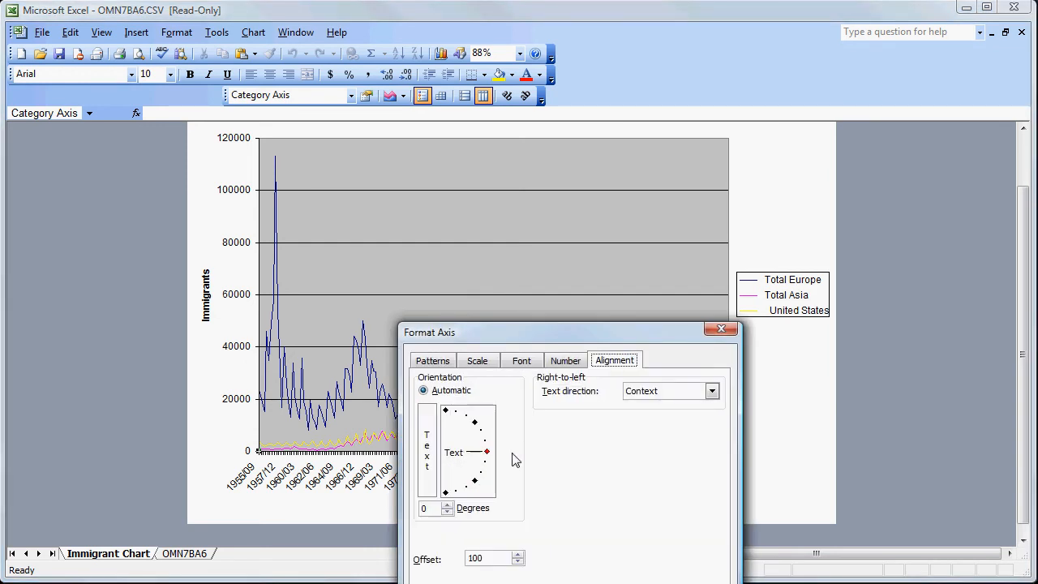
left_click_drag(487, 451, 458, 419)
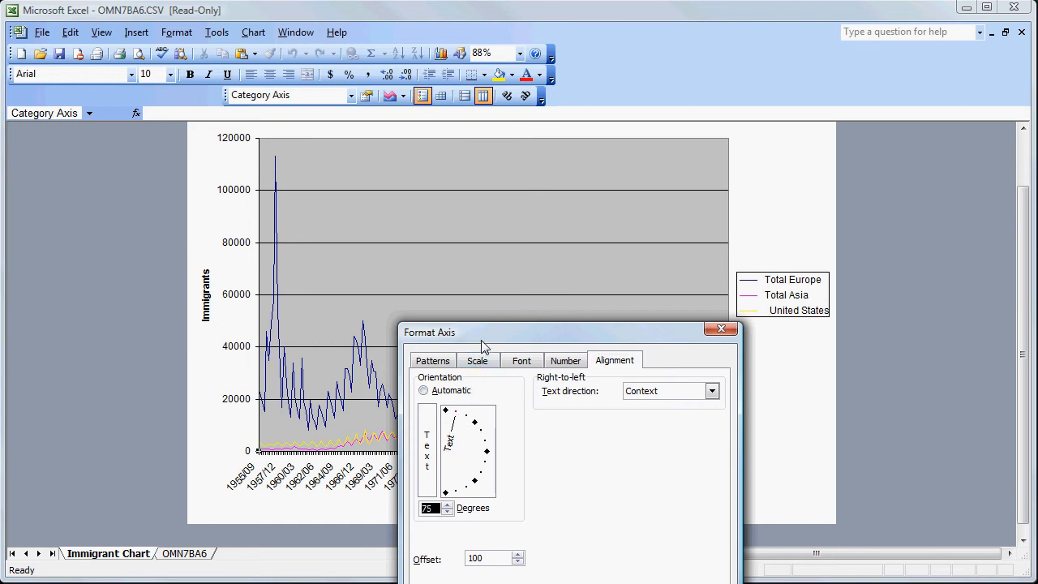
left_click_drag(483, 334, 483, 272)
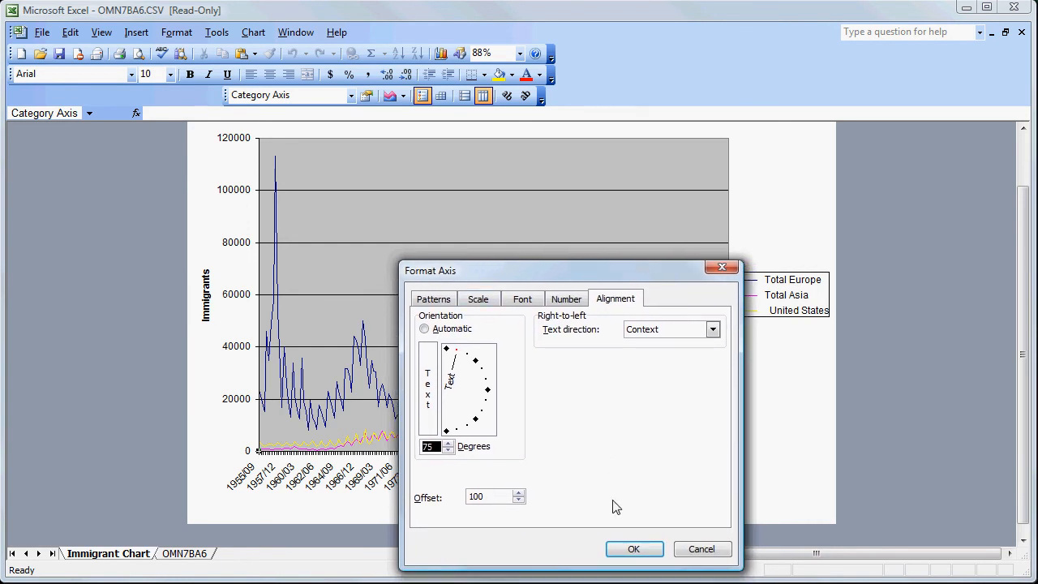
left_click(621, 552)
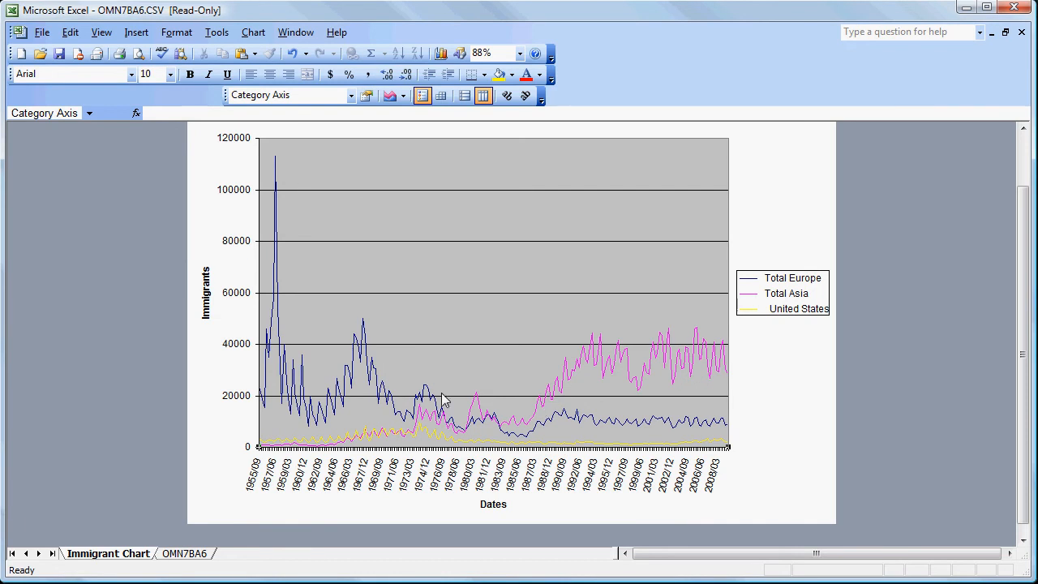
Format the Total Europe series line in green with the second-heaviest line weight
right_click(370, 358)
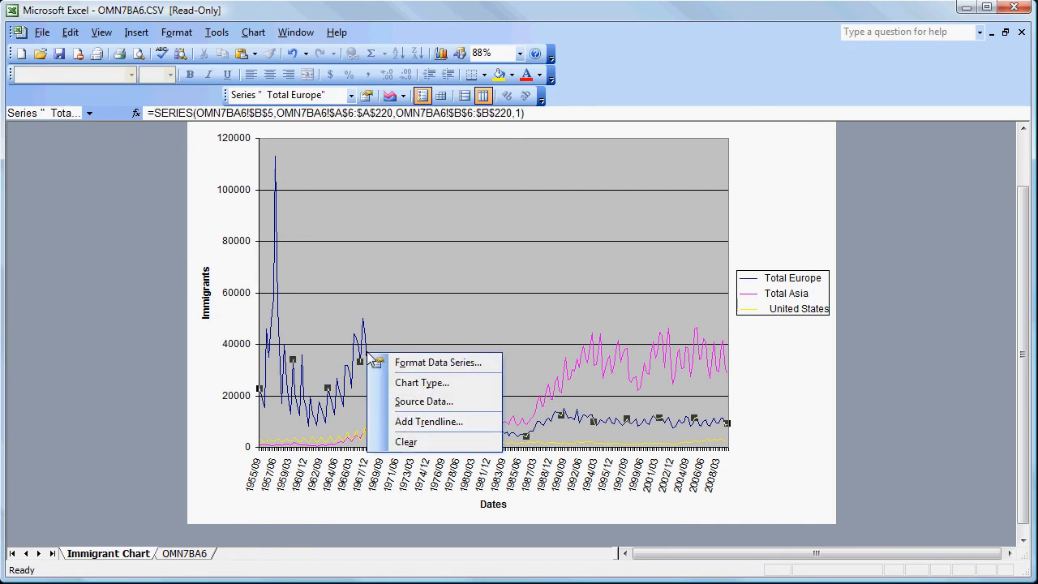
left_click(400, 367)
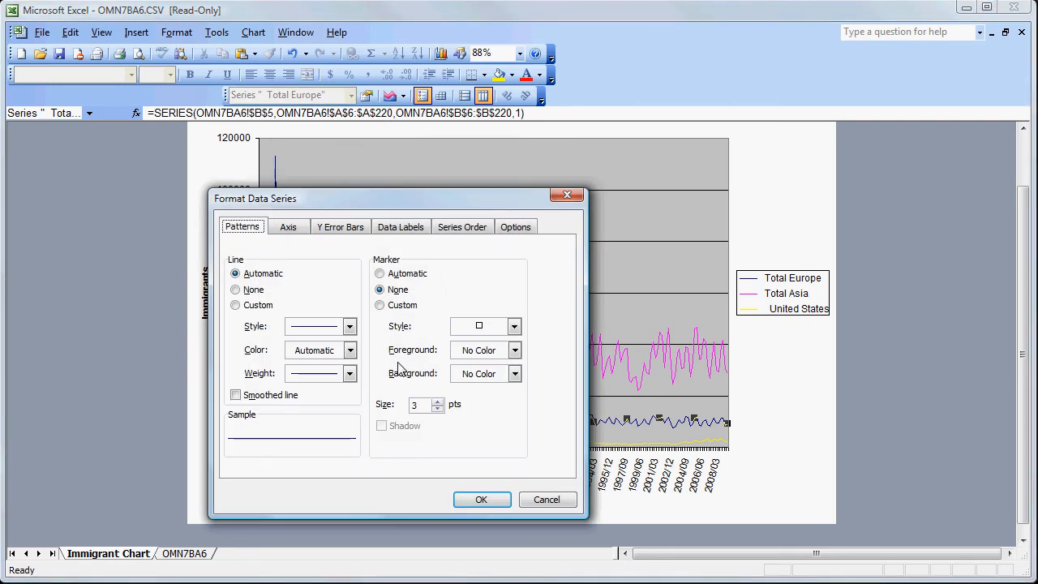
left_click(350, 374)
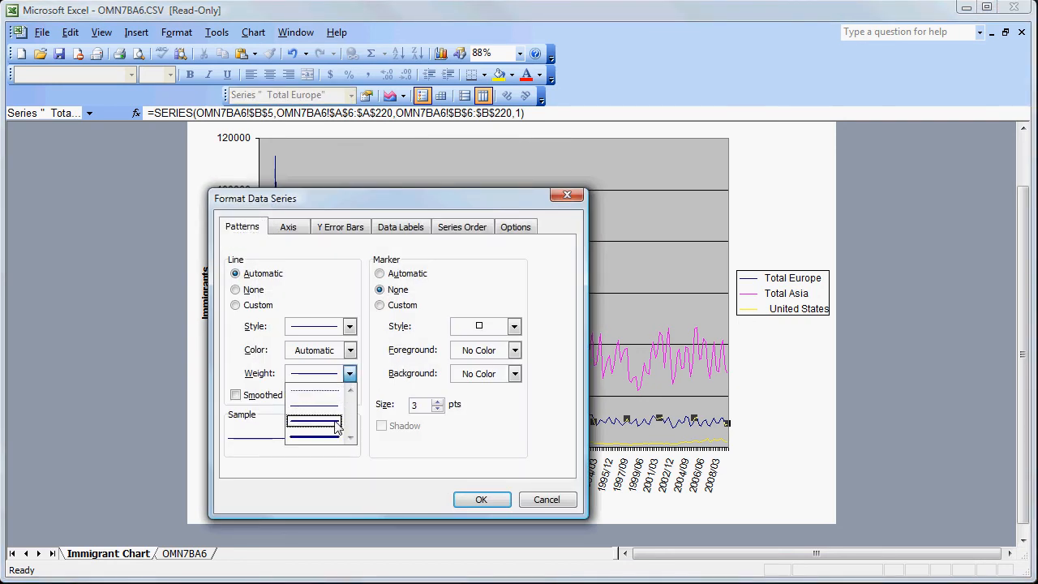
left_click(336, 420)
left_click(350, 350)
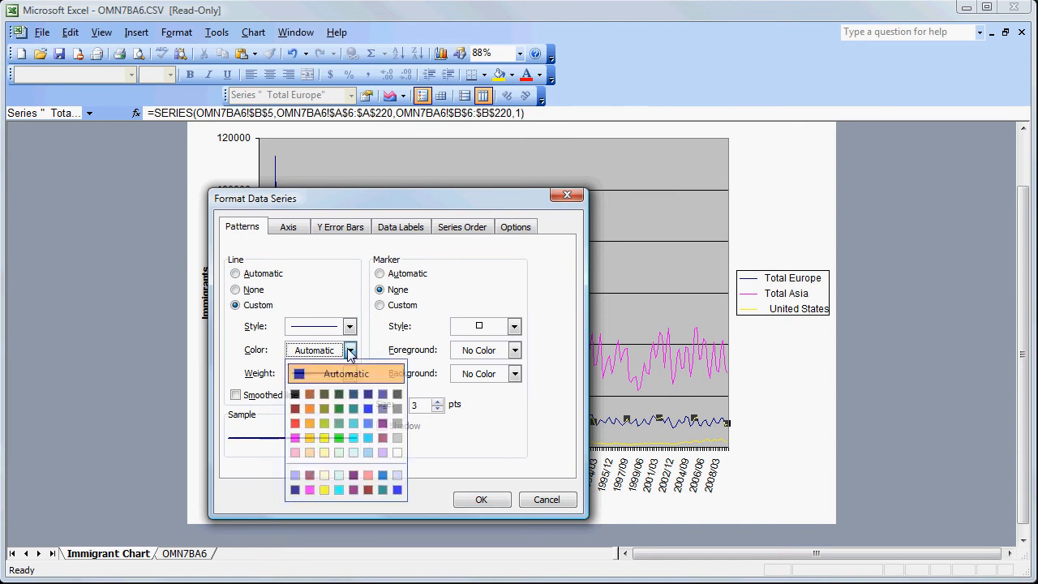
left_click(339, 408)
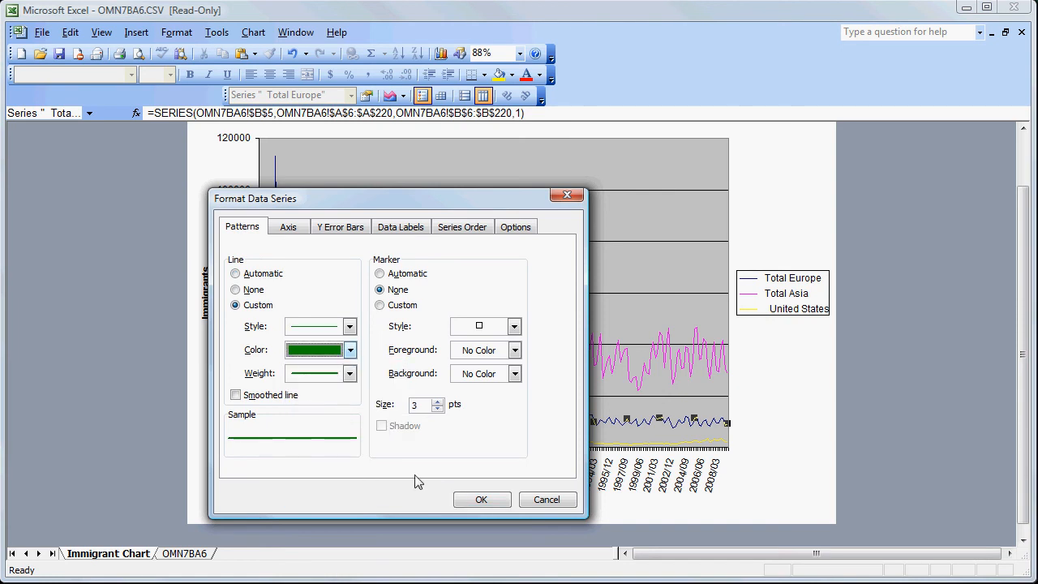
left_click(474, 504)
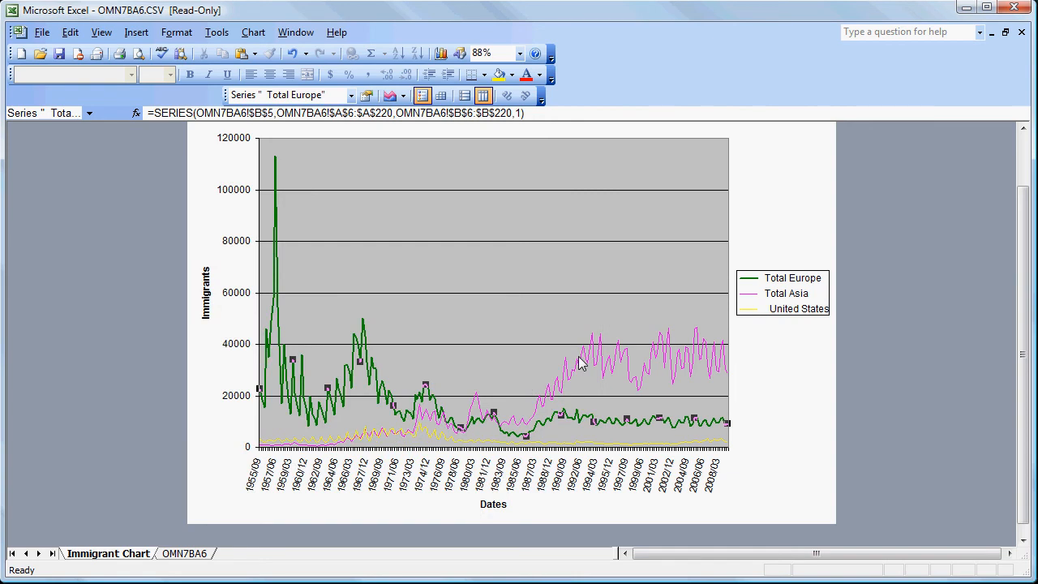
Format the Total Asia series line in blue with the second-heaviest line weight
right_click(583, 361)
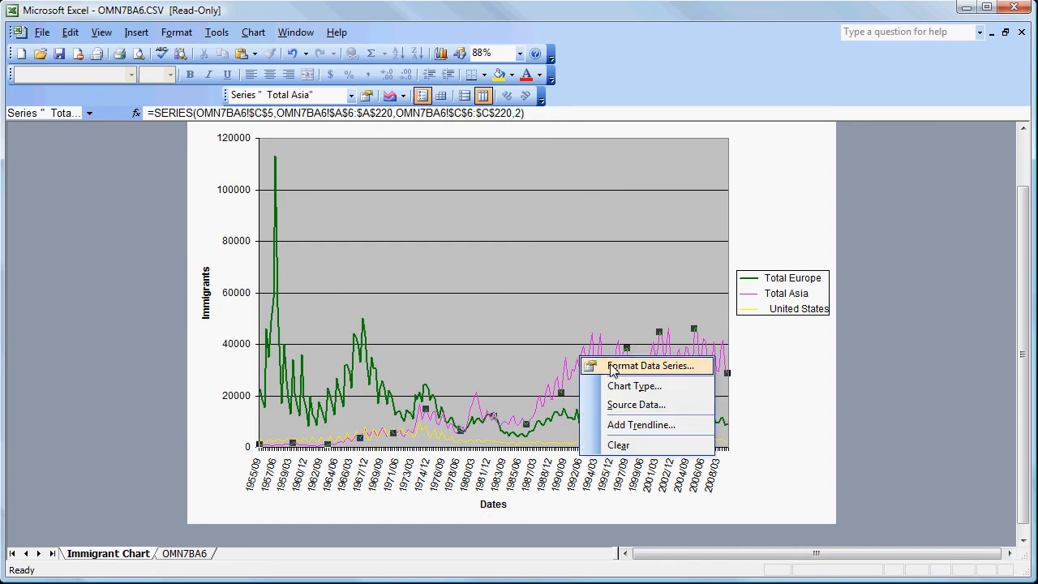
left_click(610, 365)
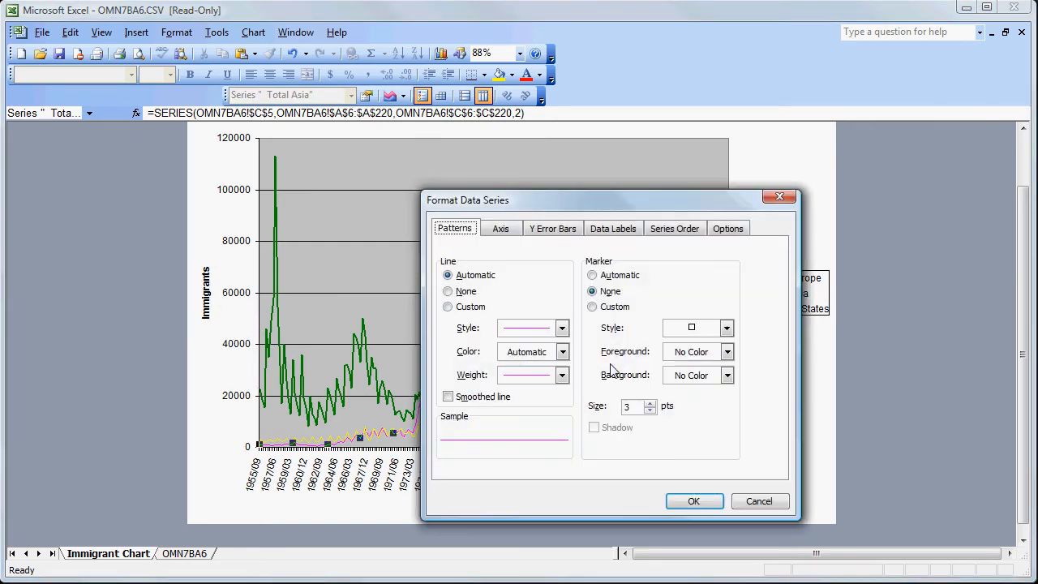
left_click(562, 375)
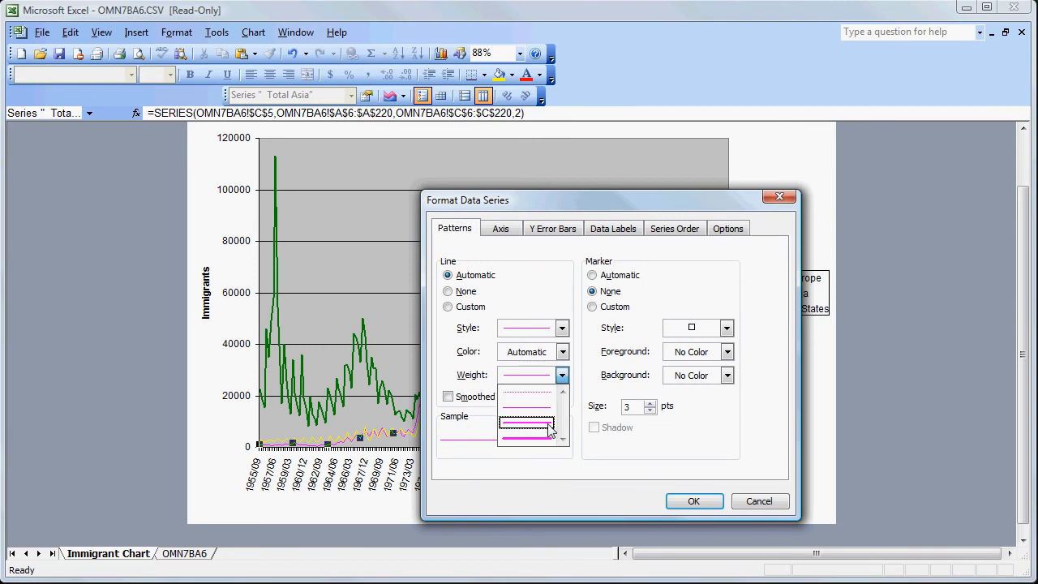
left_click(548, 423)
left_click(562, 352)
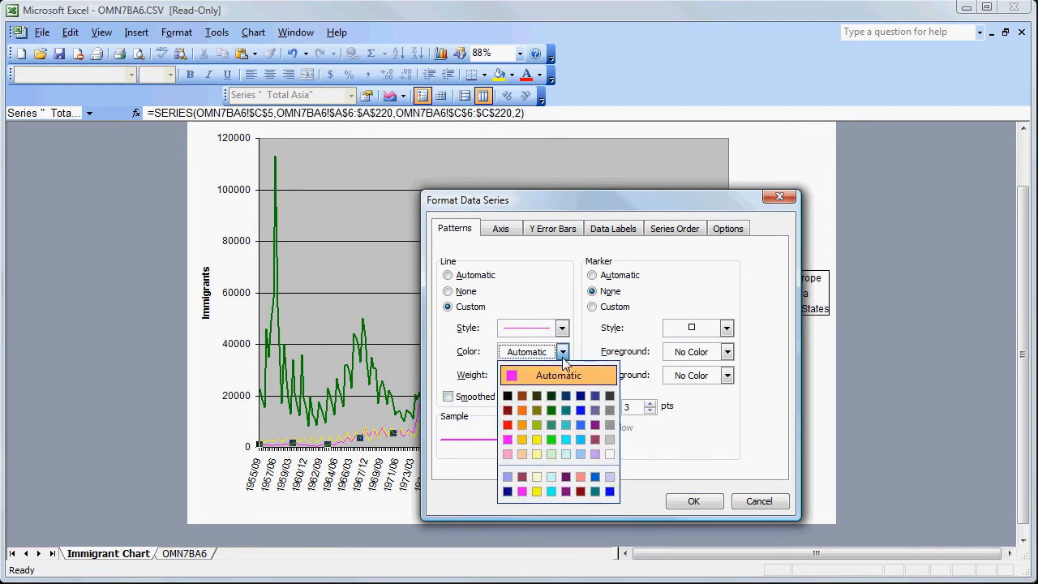
left_click(580, 409)
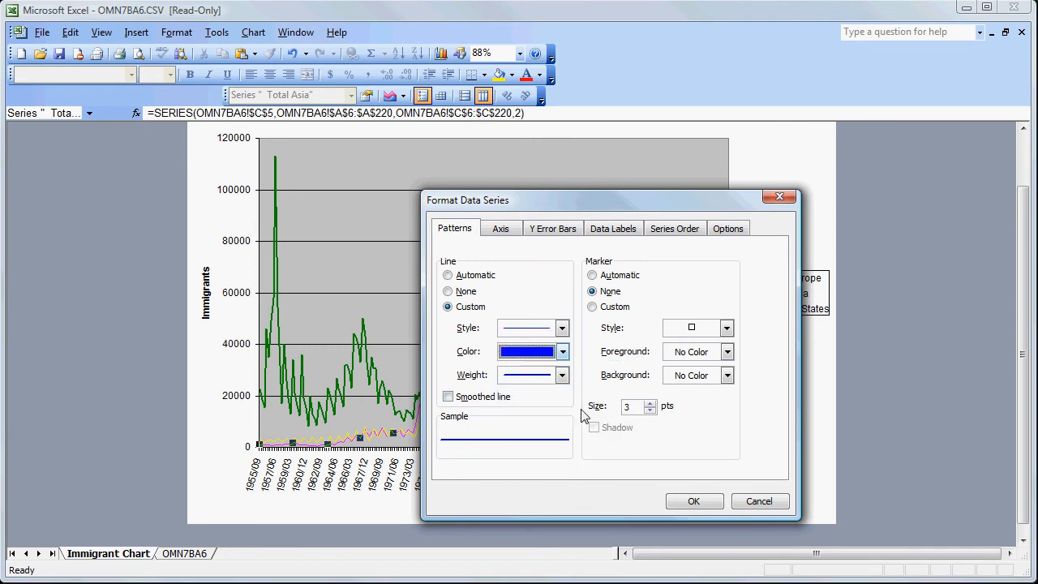
left_click(693, 501)
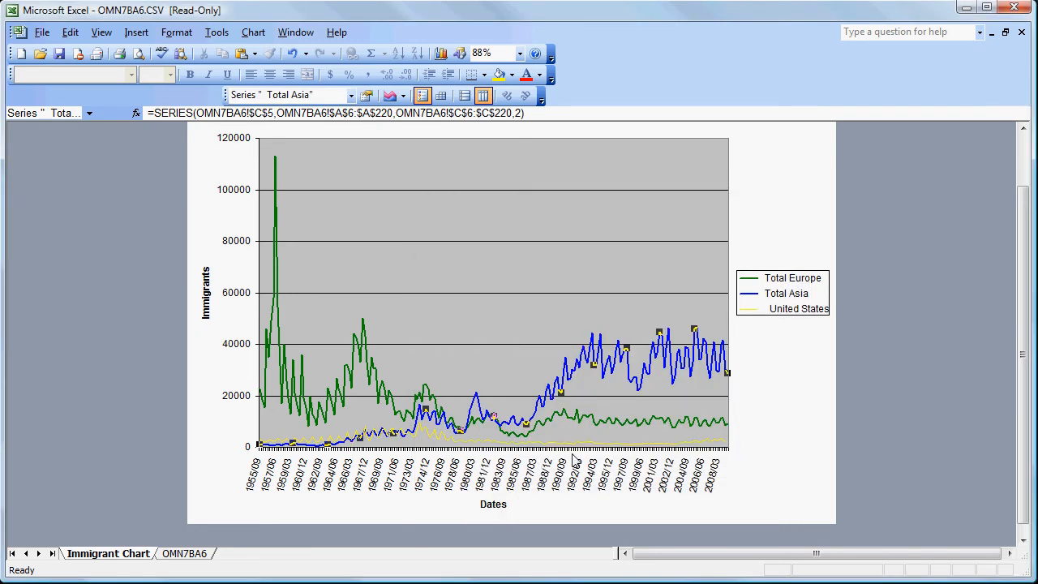
Format the United States series line in red with the second-heaviest line weight
right_click(558, 443)
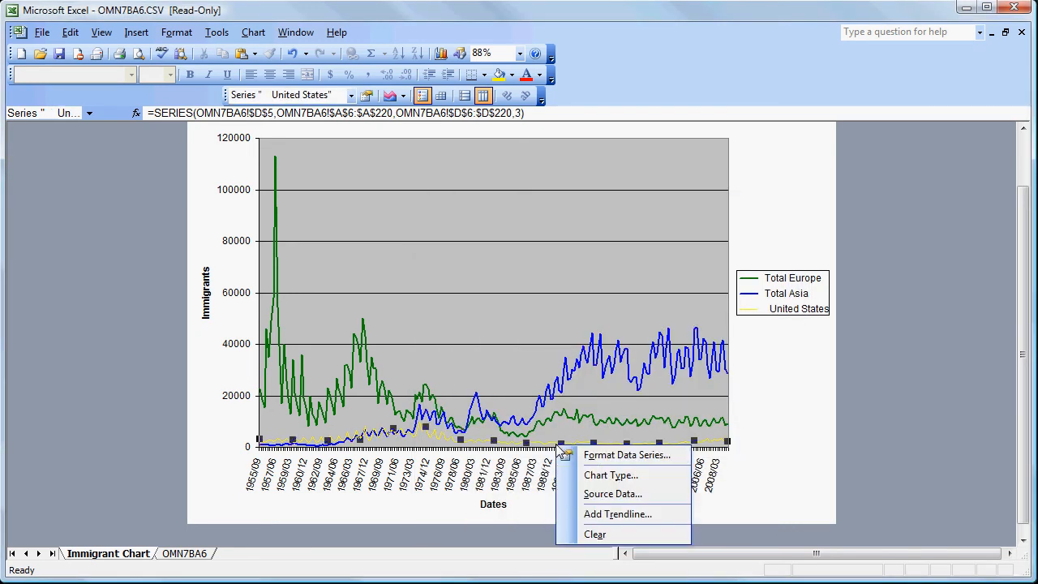
left_click(592, 455)
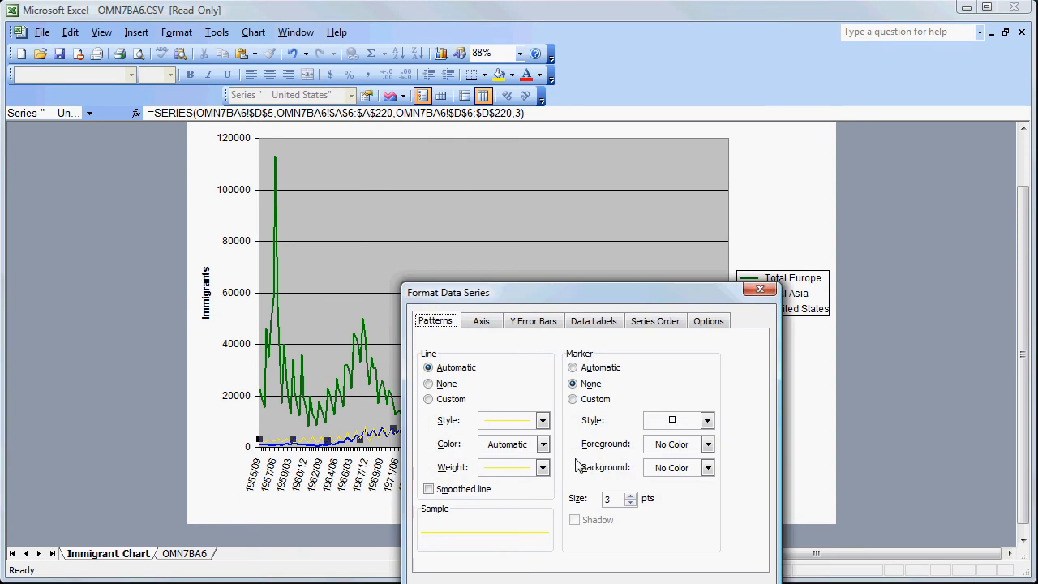
left_click(542, 468)
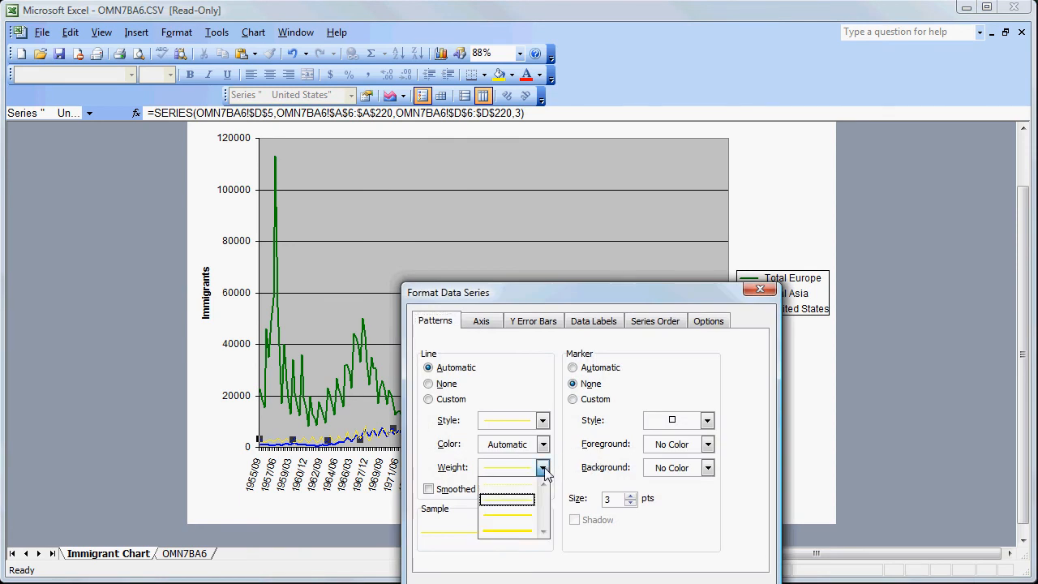
left_click(510, 507)
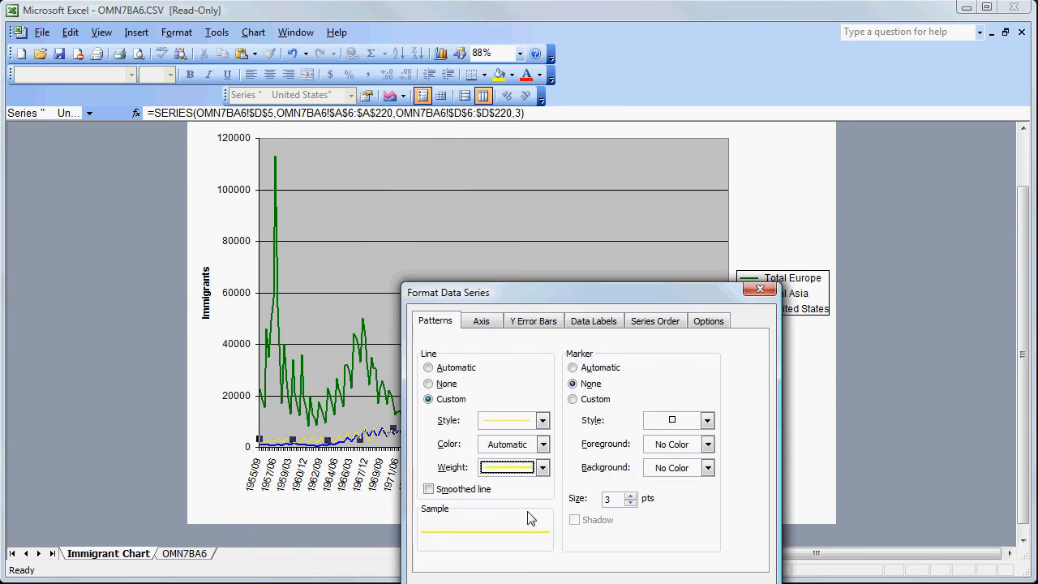
left_click(543, 444)
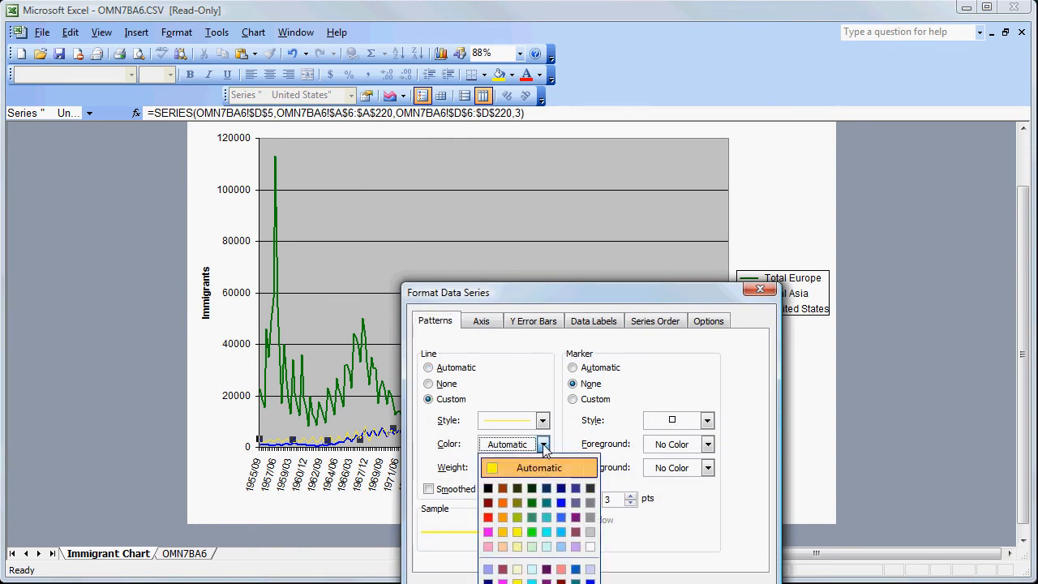
left_click(488, 517)
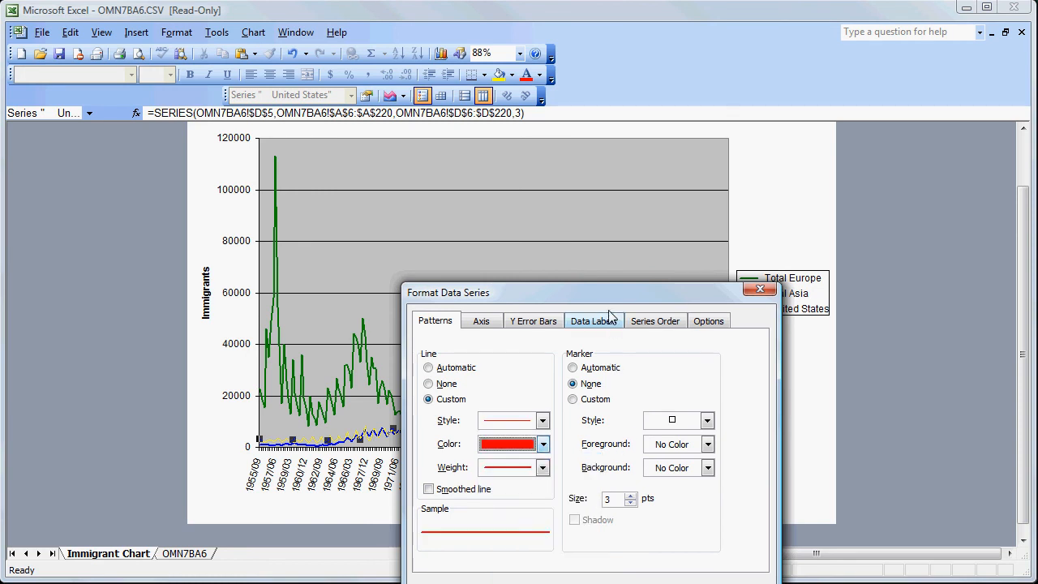
left_click_drag(605, 295, 575, 190)
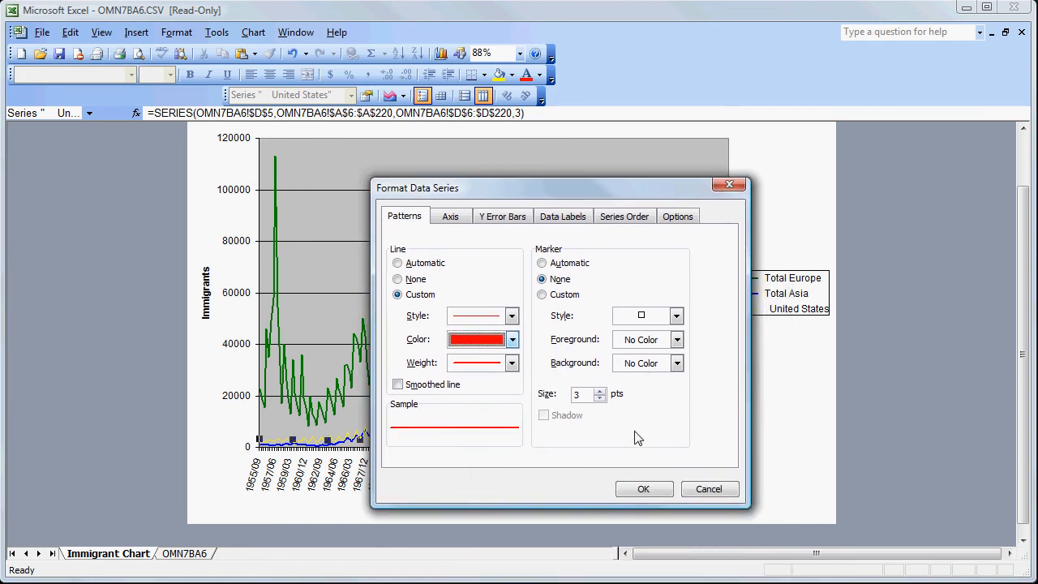
left_click(636, 491)
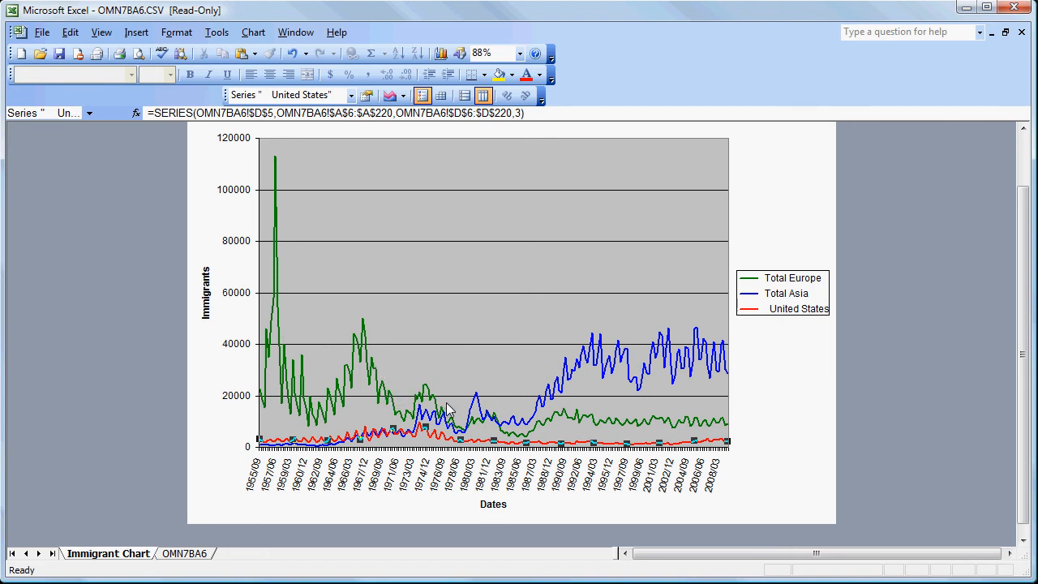
Switch to Firefox, search Google for "immigration to canada 1957", highlight the first result's summary and return to the Excel chart
mouse_move(547, 424)
mouse_move(716, 356)
mouse_move(423, 429)
mouse_move(419, 422)
mouse_move(277, 236)
key("alt+Tab")
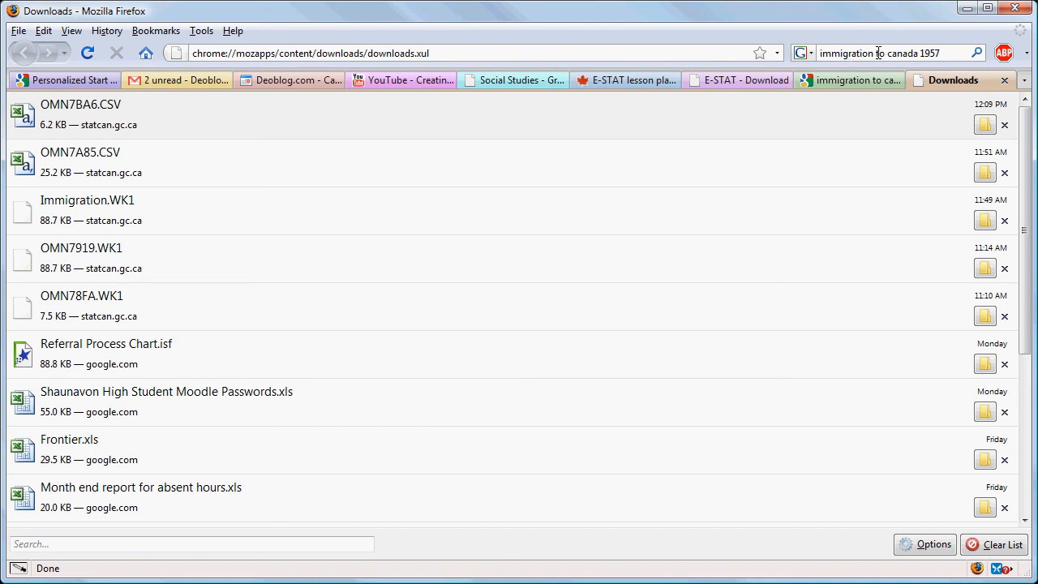
left_click(977, 53)
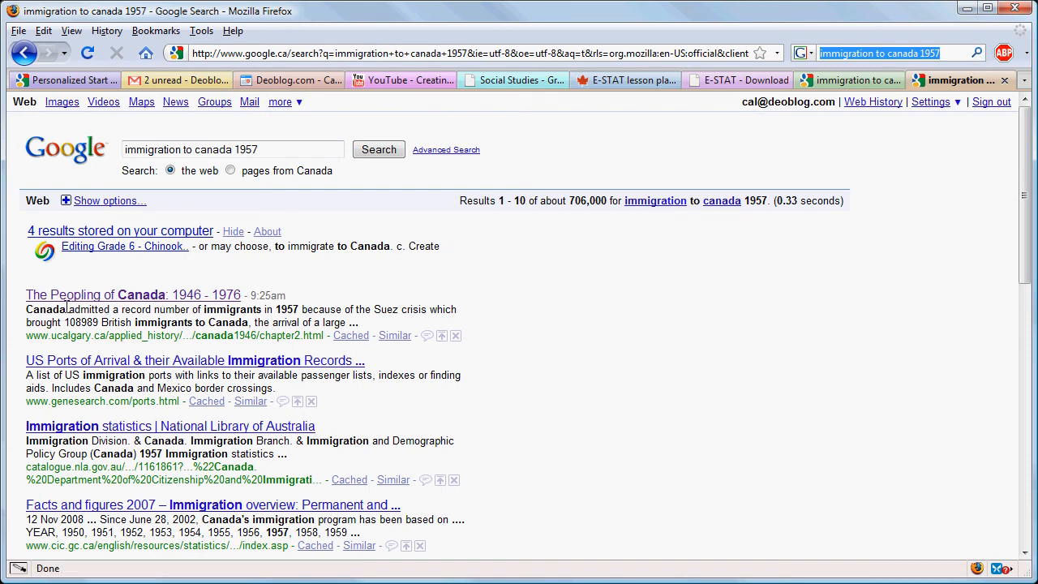
left_click_drag(28, 312, 170, 322)
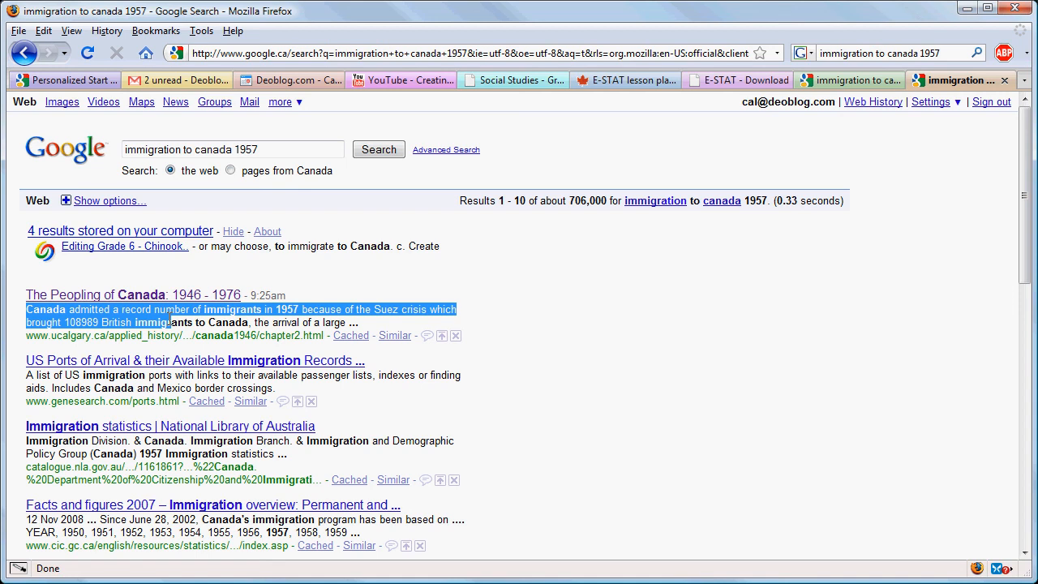
left_click_drag(170, 322, 249, 323)
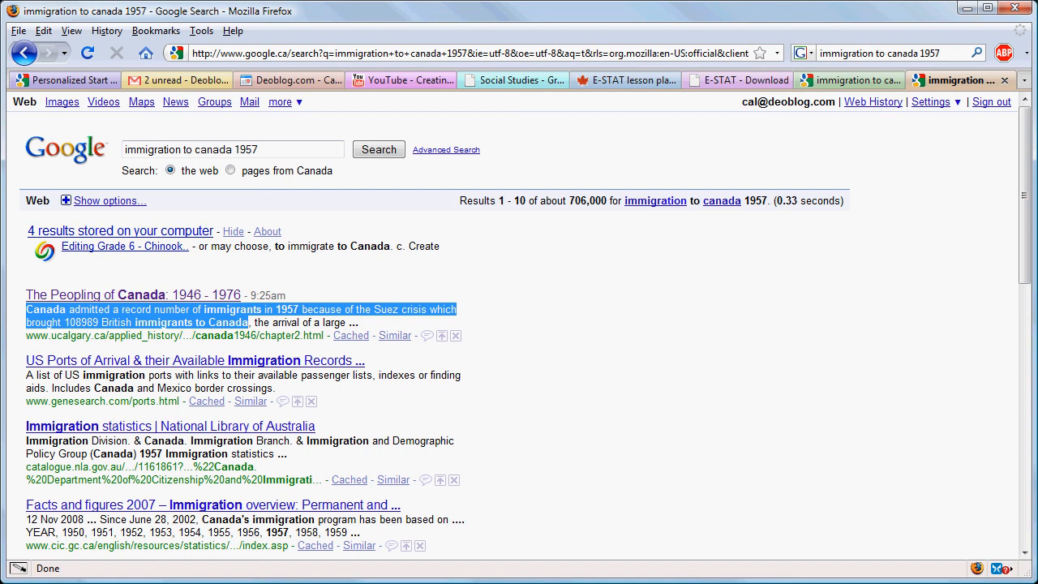
key("alt+Tab")
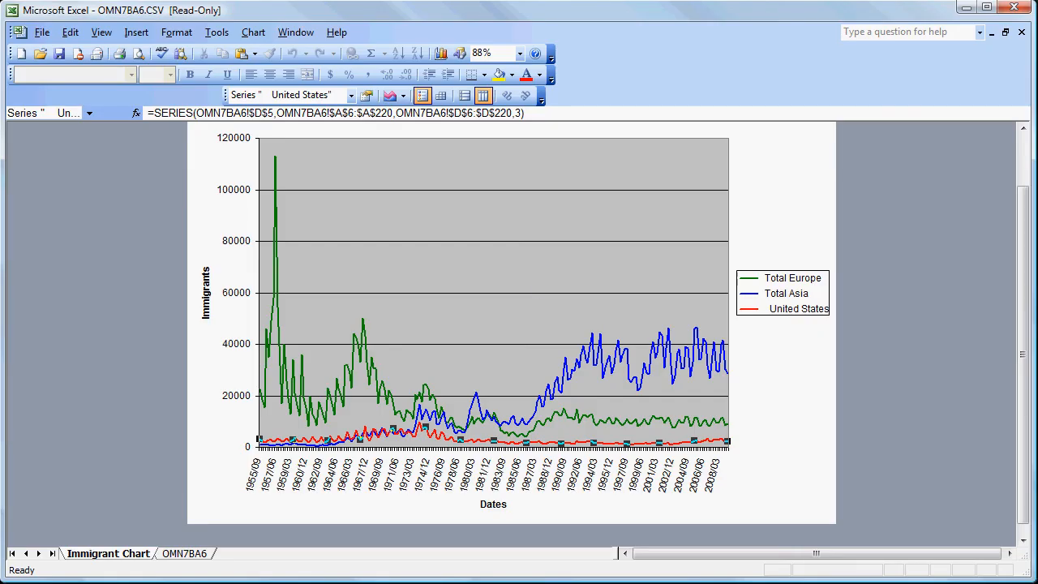